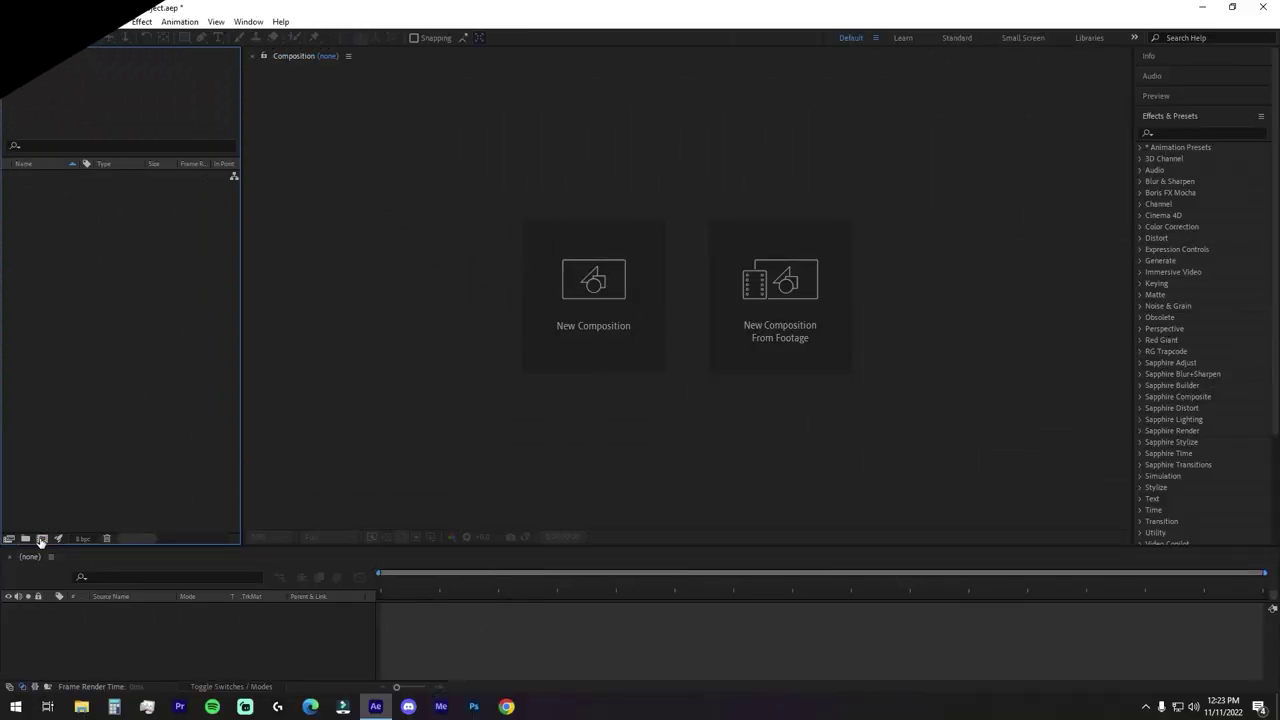
Create a 1920×1080 Comp 1 and import Cover ARt.jpg and the dark sand photo
{"action": "left_click", "coordinate": [41, 539]}
{"action": "left_click", "coordinate": [720, 509]}
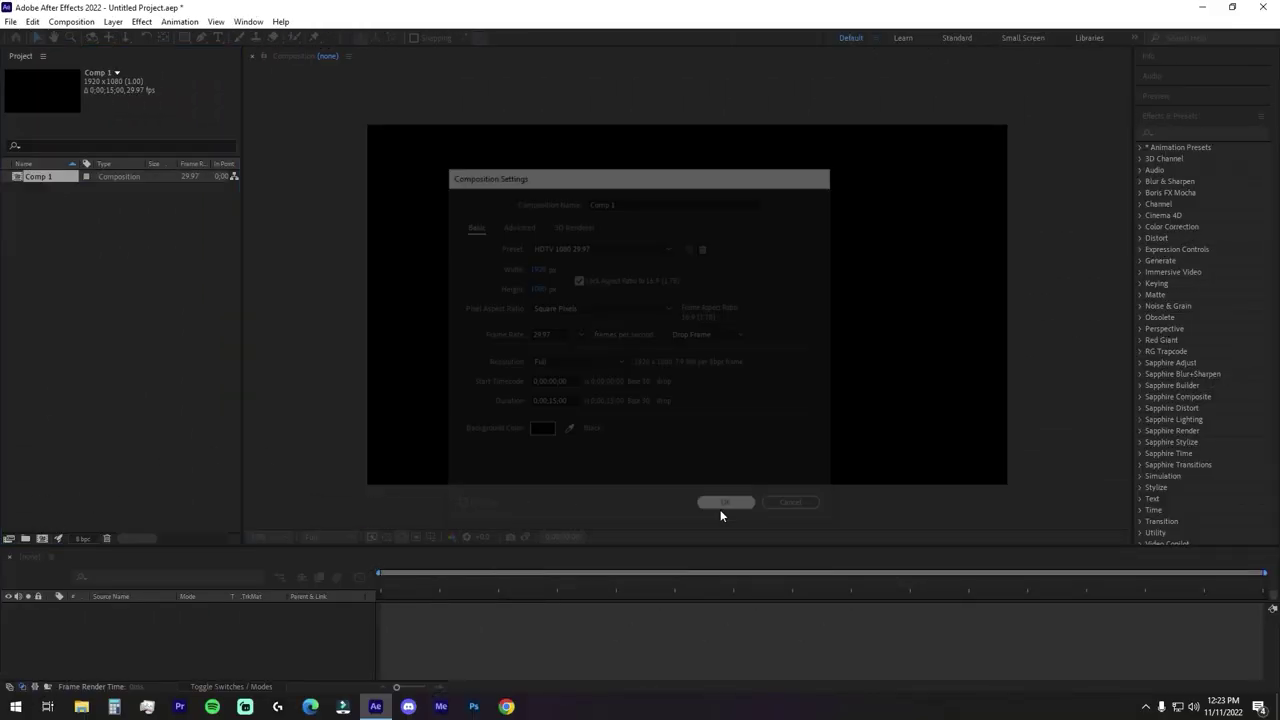
{"action": "double_click", "coordinate": [130, 352]}
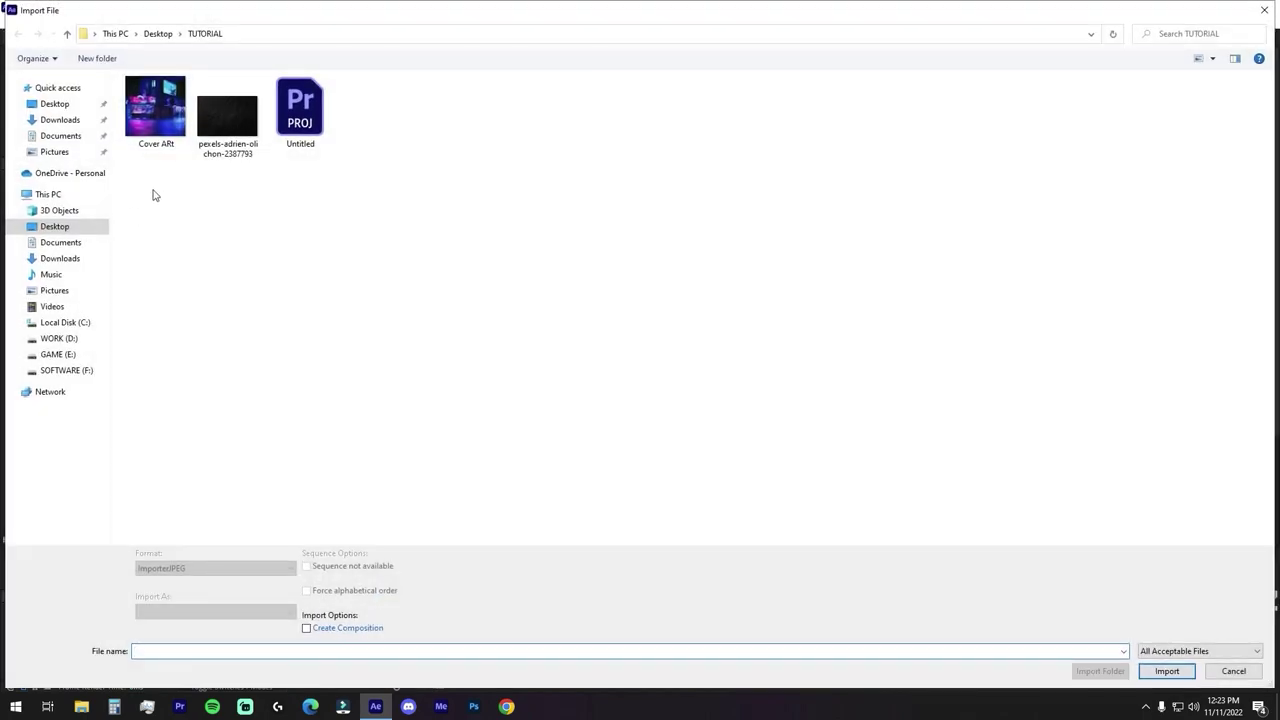
{"action": "left_click_drag", "start_coordinate": [152, 193], "coordinate": [256, 134]}
{"action": "left_click", "coordinate": [1167, 671]}
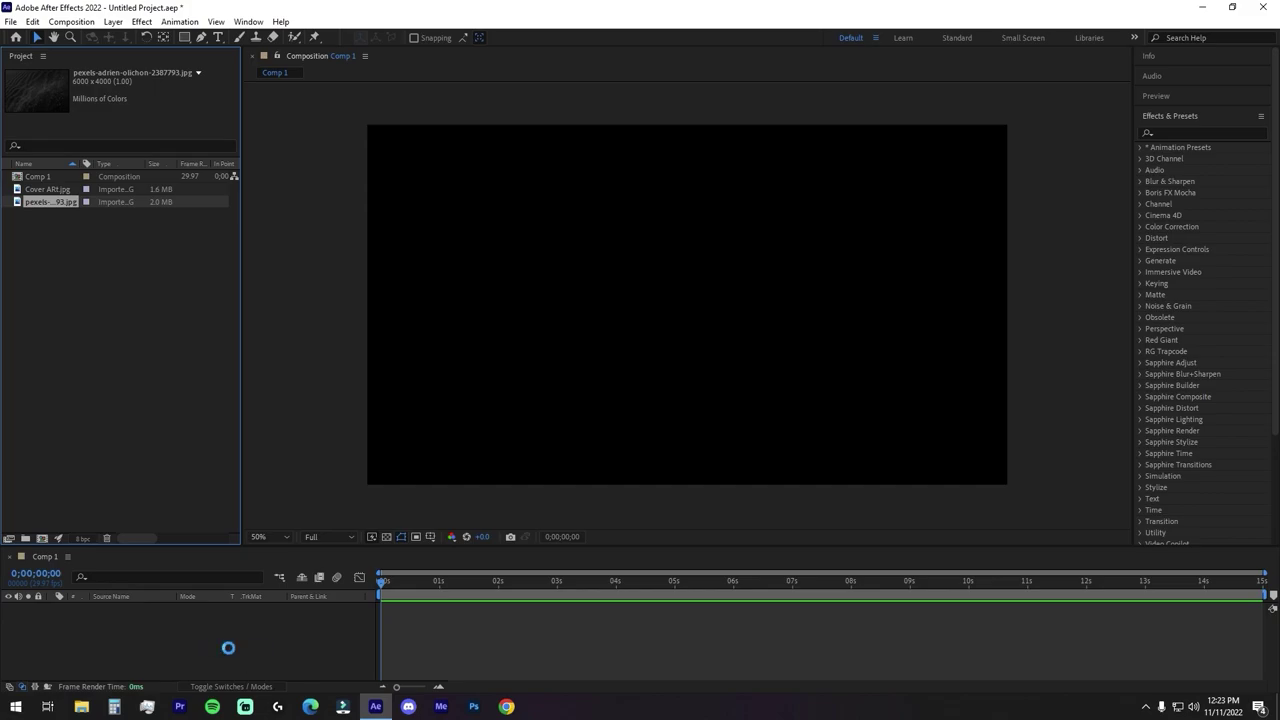
Add the sand photo to Comp 1 and fit it to the comp width
{"action": "left_click_drag", "start_coordinate": [40, 202], "coordinate": [226, 646]}
{"action": "right_click", "coordinate": [136, 598]}
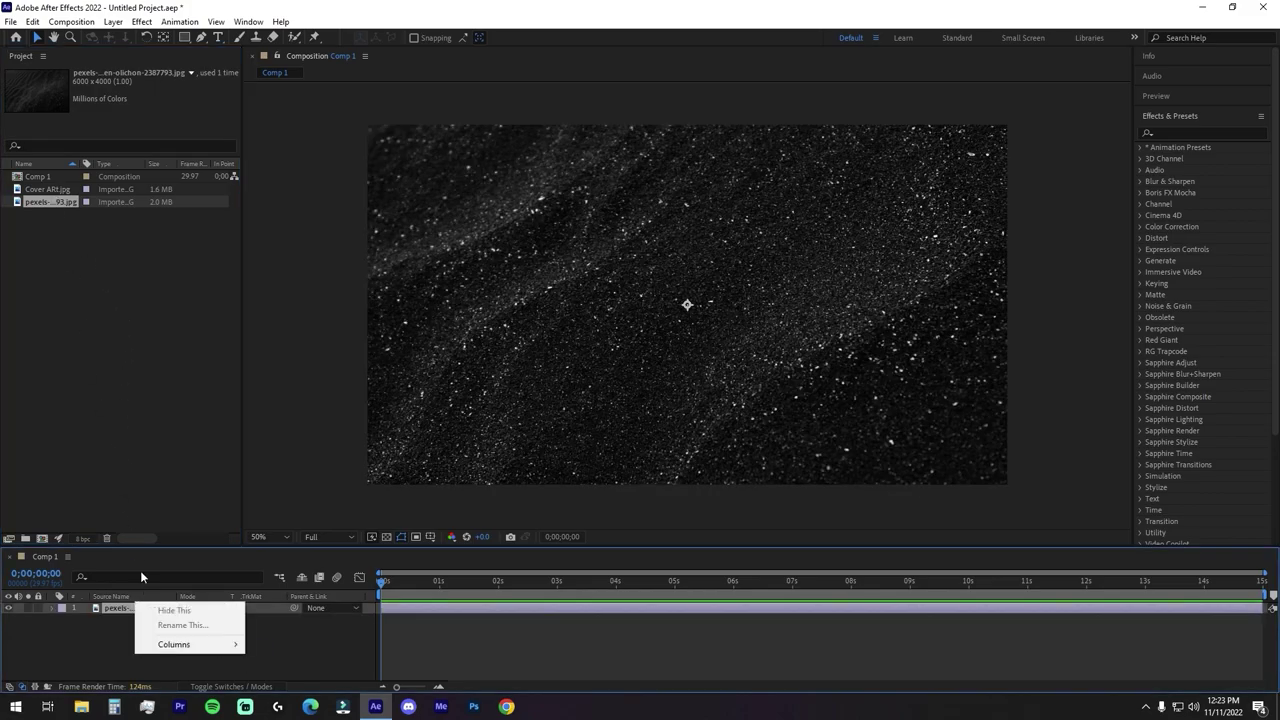
{"action": "right_click", "coordinate": [111, 608]}
{"action": "mouse_move", "coordinate": [183, 293]}
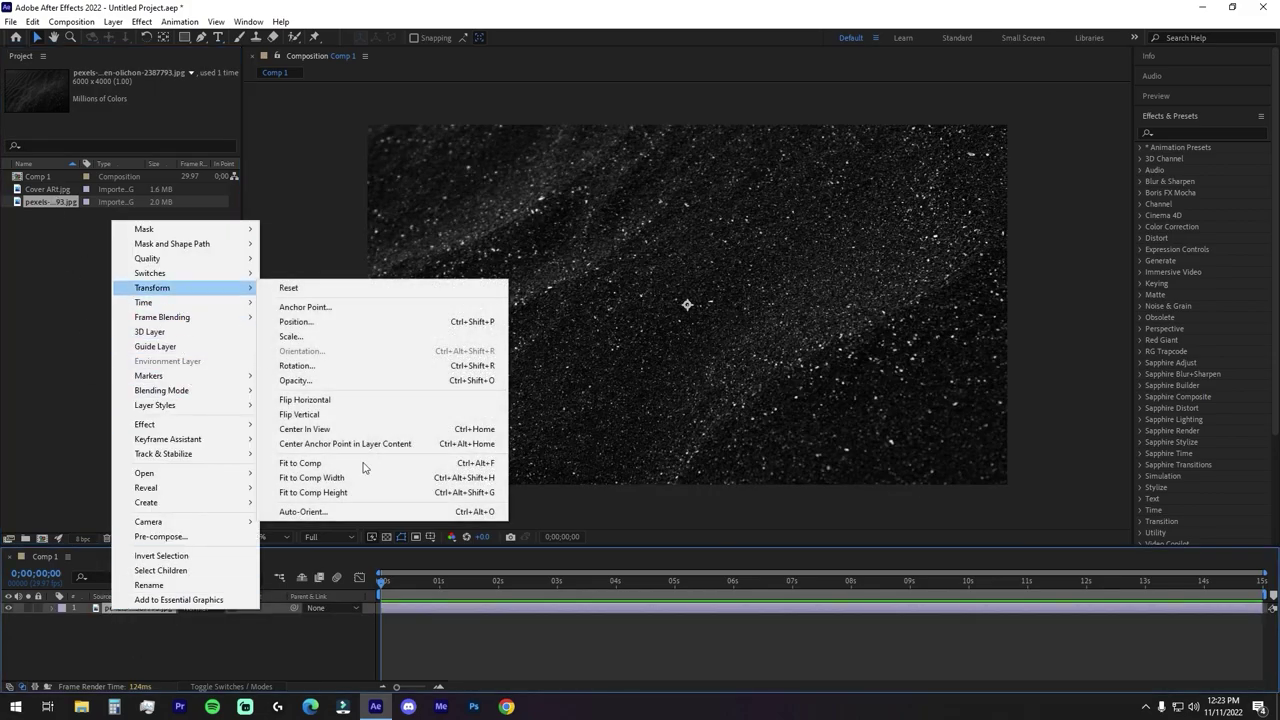
{"action": "left_click", "coordinate": [366, 478]}
Add the cover art above the sand layer and rename the layers background and cover art
{"action": "left_click_drag", "start_coordinate": [41, 190], "coordinate": [128, 614]}
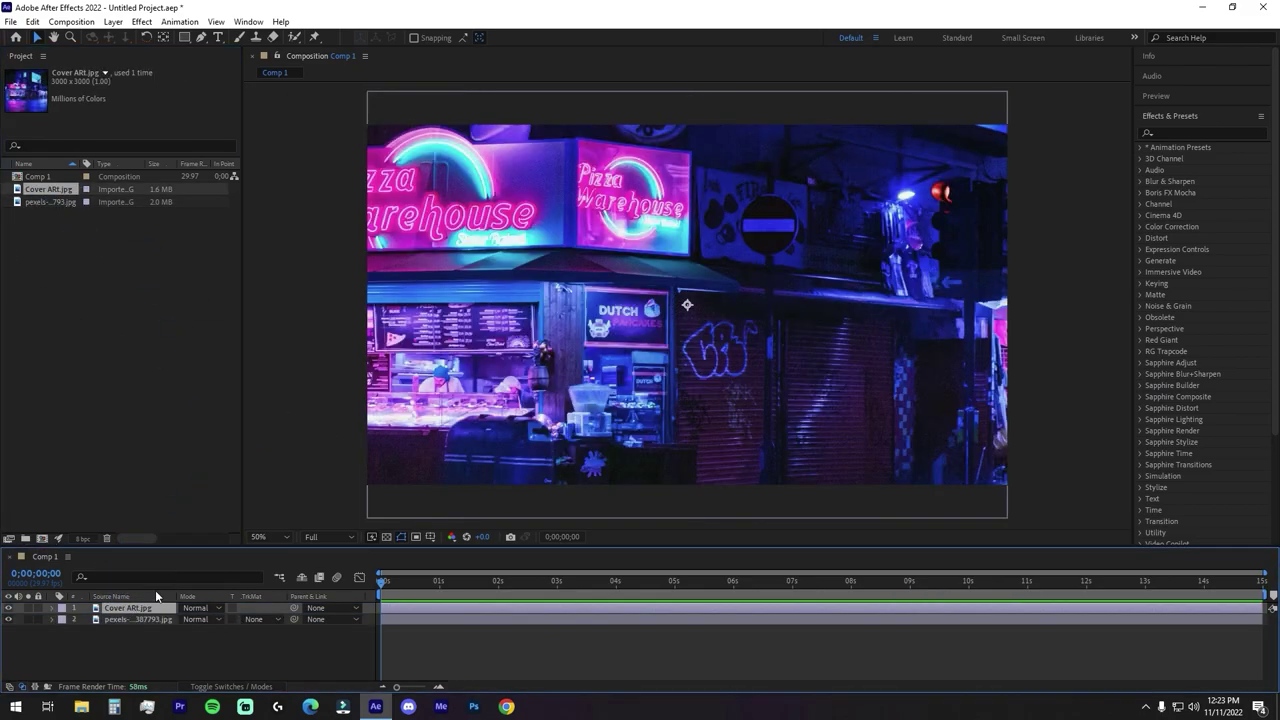
{"action": "left_click", "coordinate": [144, 617]}
{"action": "key", "text": "Return"}
{"action": "type", "text": "backgrond"}
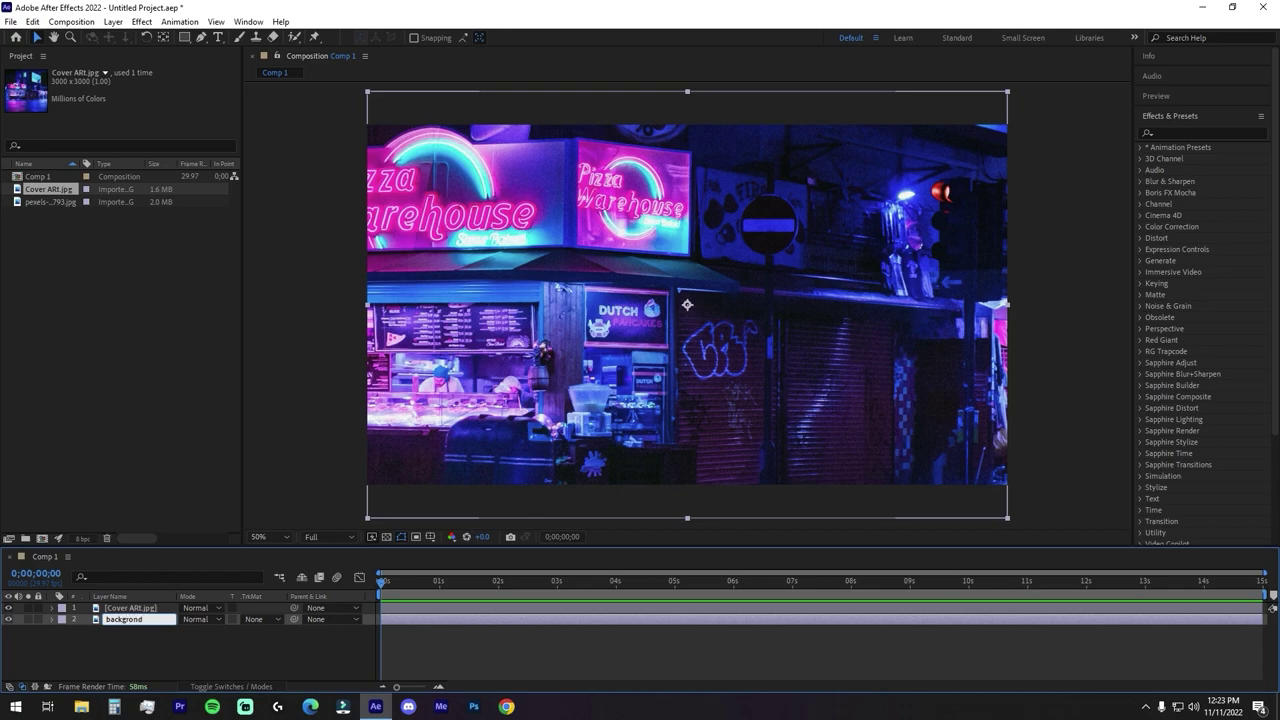
{"action": "key", "text": "Return"}
{"action": "left_click", "coordinate": [135, 609]}
{"action": "key", "text": "Return"}
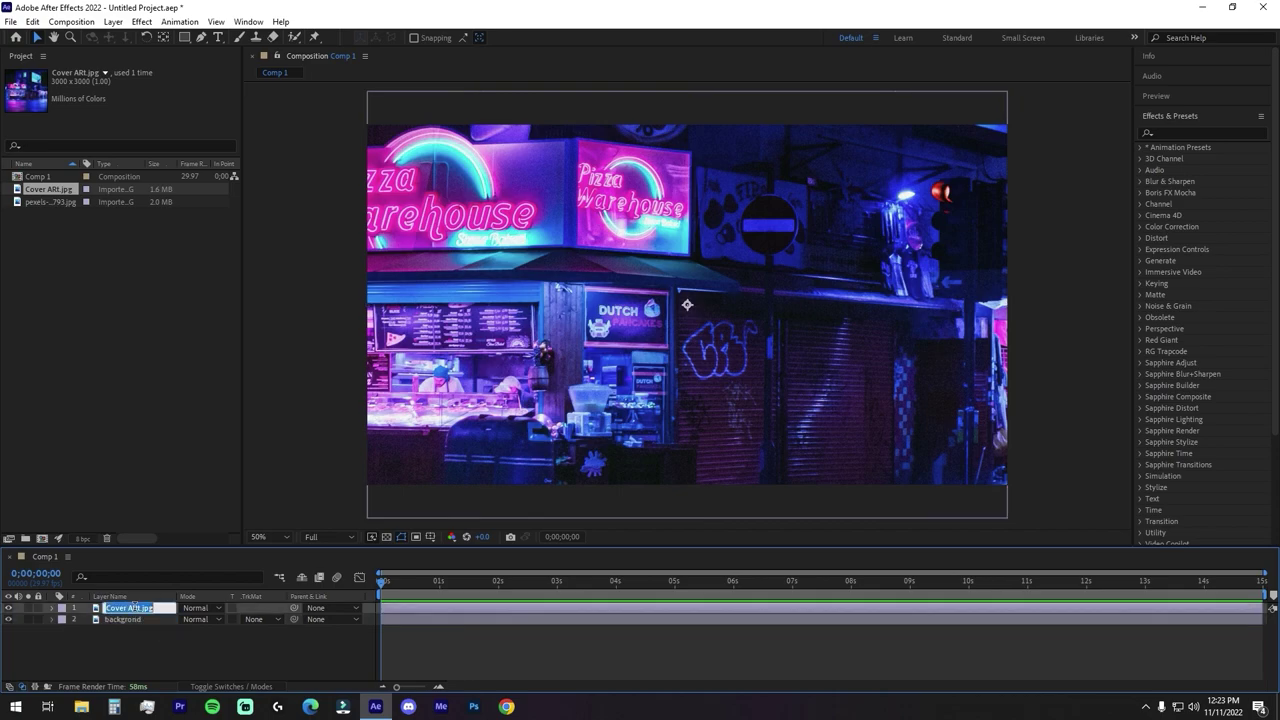
{"action": "type", "text": "cover art"}
{"action": "key", "text": "Return"}
Scale the cover art layer to 24%
{"action": "key", "text": "s"}
{"action": "left_click", "coordinate": [200, 619]}
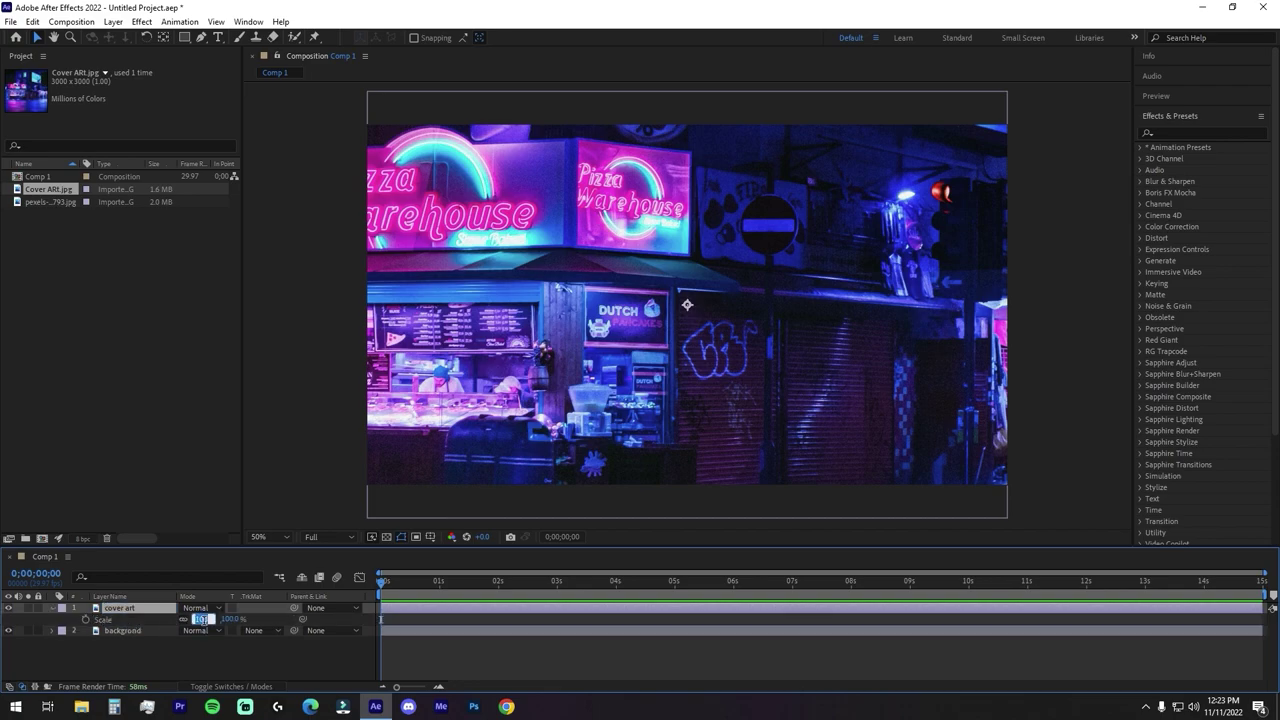
{"action": "key", "text": "Return"}
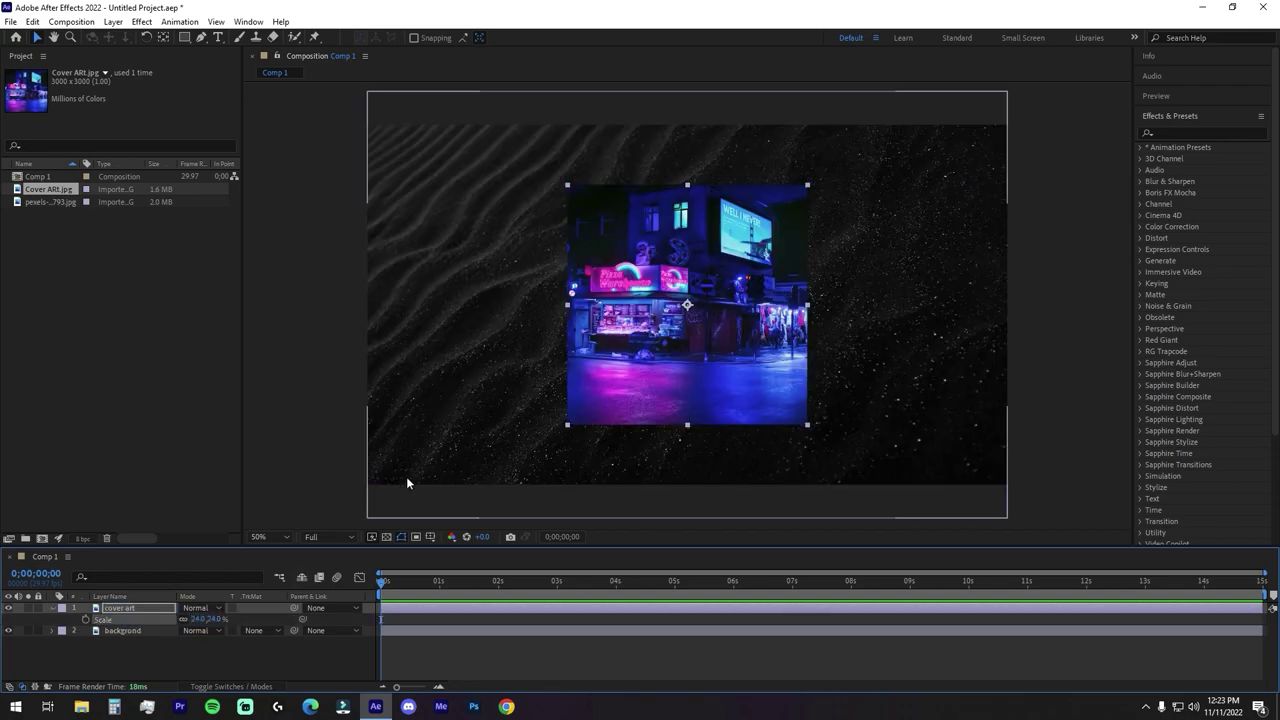
Create a new solid layer named 'saber'
{"action": "left_click", "coordinate": [157, 664]}
{"action": "right_click", "coordinate": [157, 664]}
{"action": "mouse_move", "coordinate": [240, 501]}
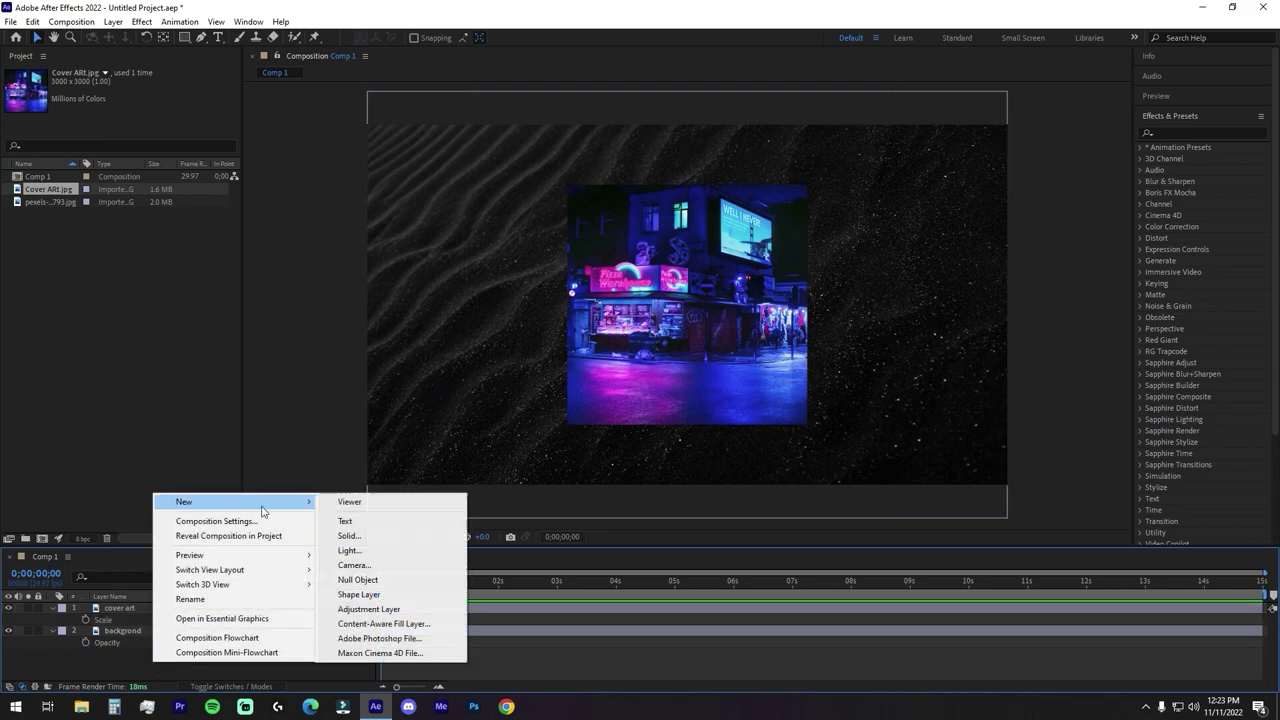
{"action": "left_click", "coordinate": [371, 541]}
{"action": "type", "text": "saber"}
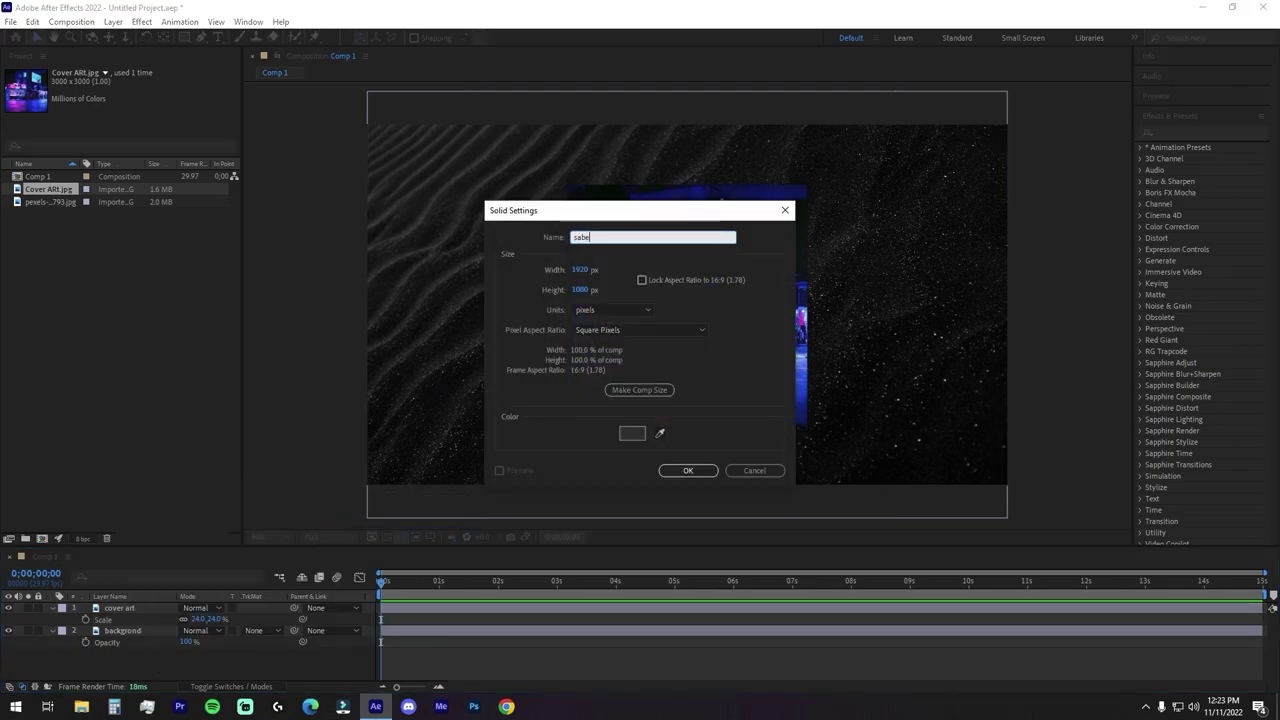
{"action": "key", "text": "Return"}
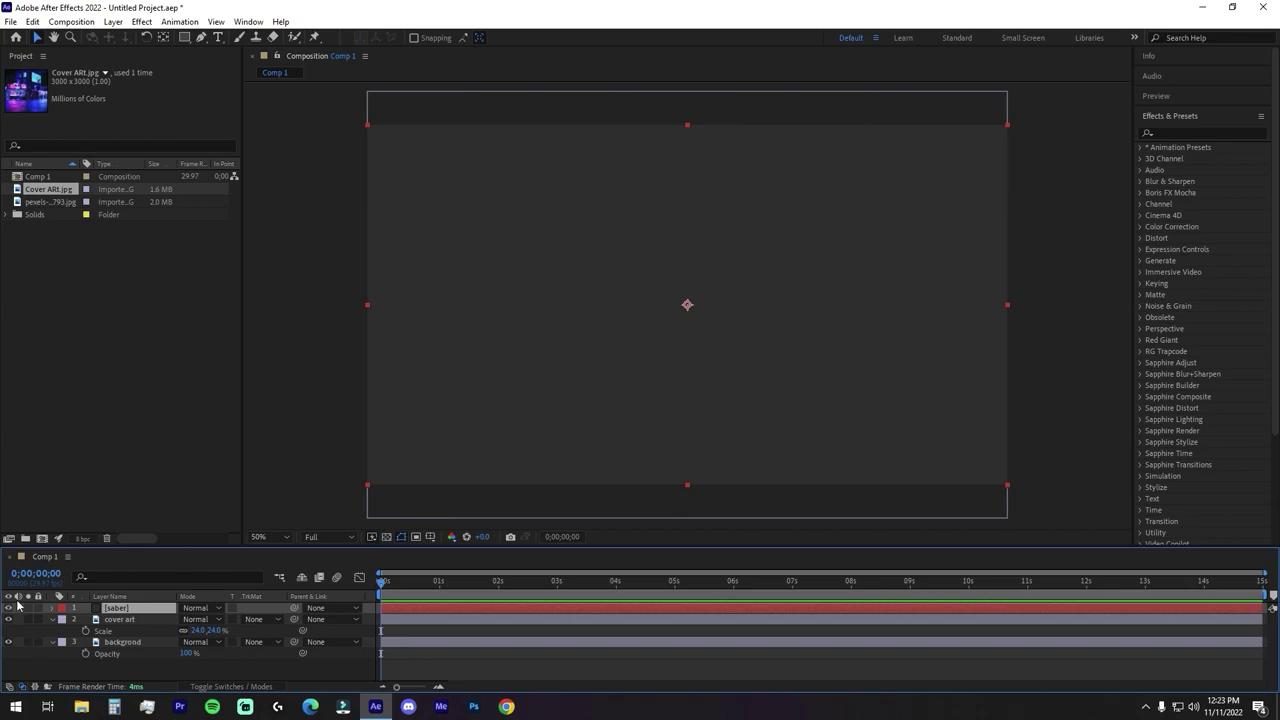
Apply the Saber effect to the saber solid and hide the layer
{"action": "left_click", "coordinate": [1197, 135]}
{"action": "left_click", "coordinate": [1199, 134]}
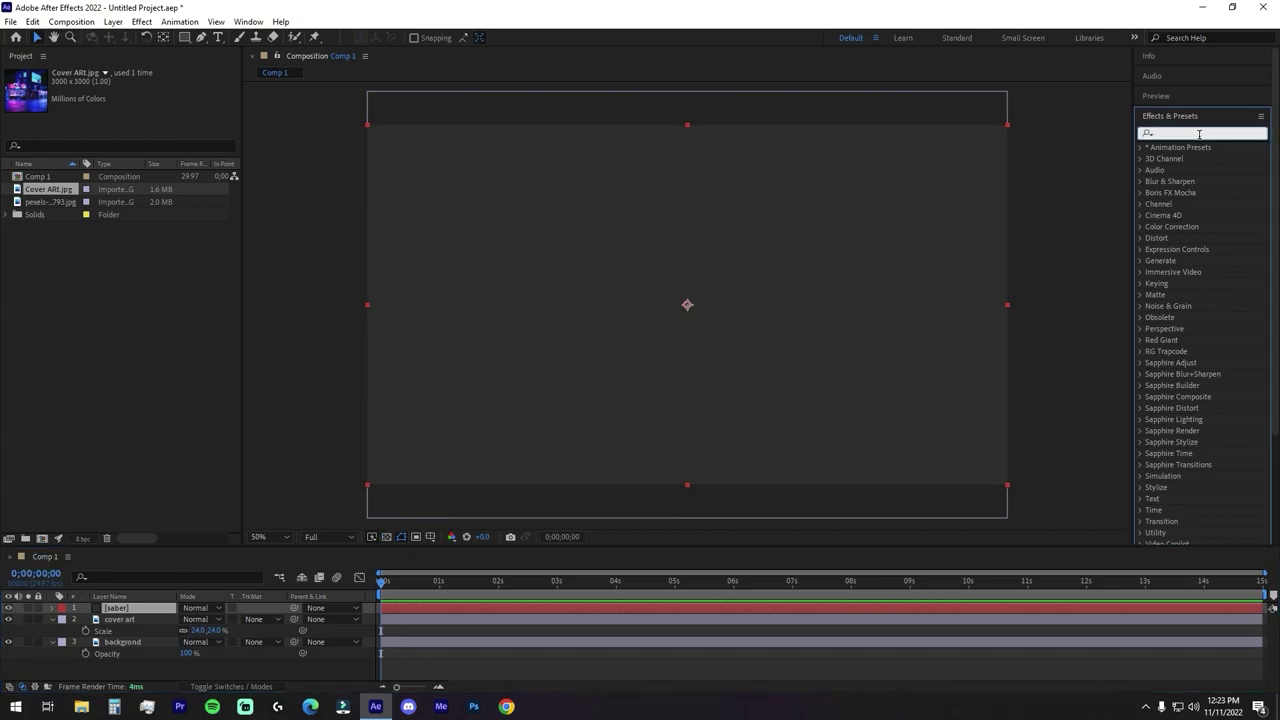
{"action": "type", "text": "saber"}
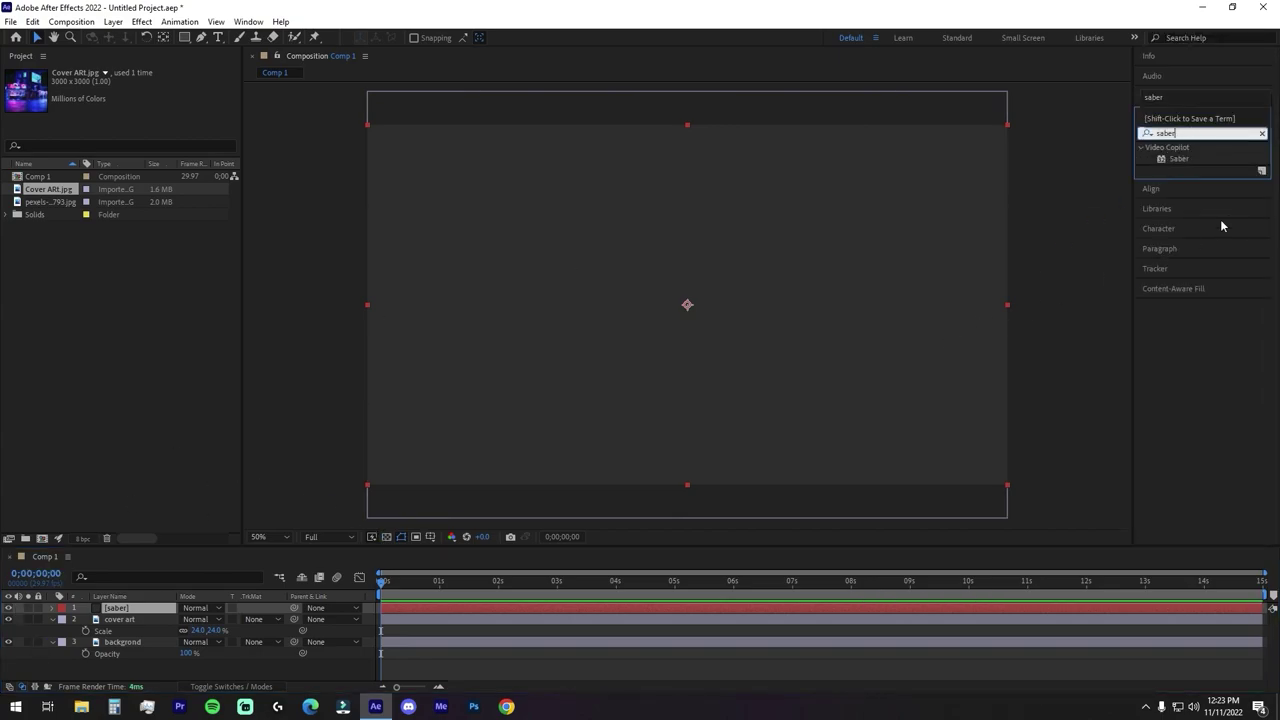
{"action": "left_click_drag", "start_coordinate": [1179, 158], "coordinate": [156, 612]}
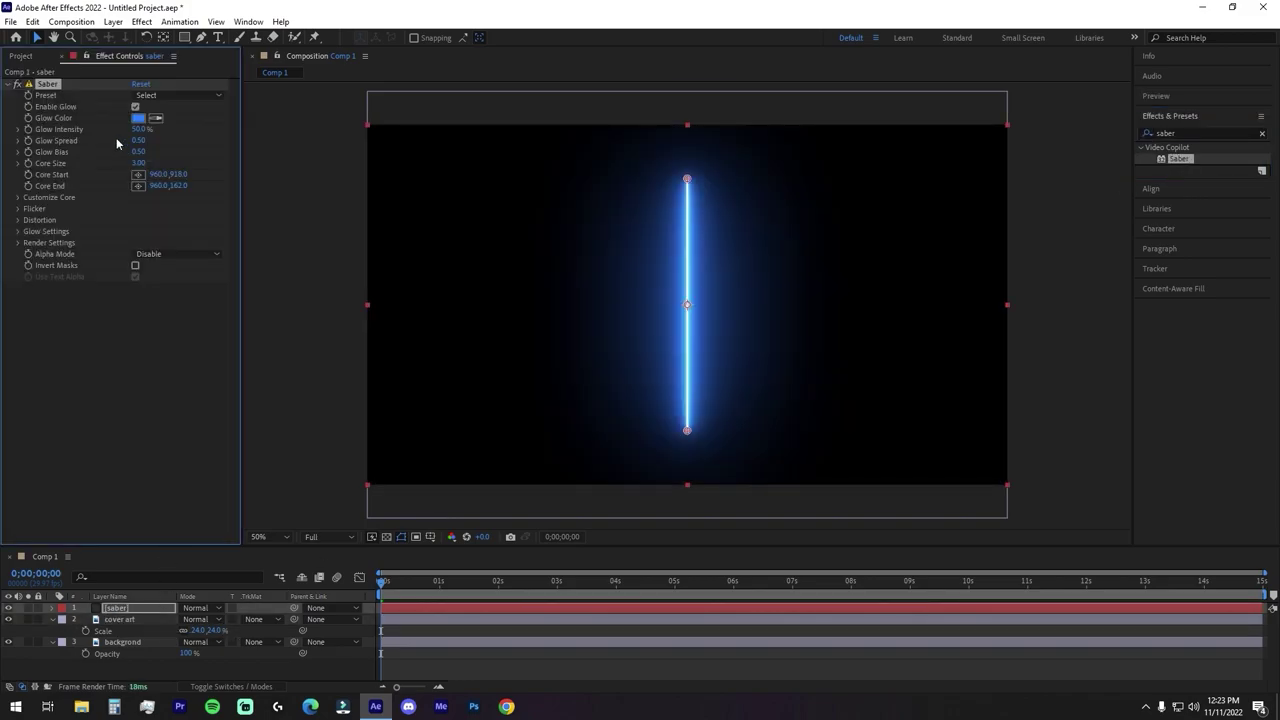
{"action": "left_click", "coordinate": [8, 607]}
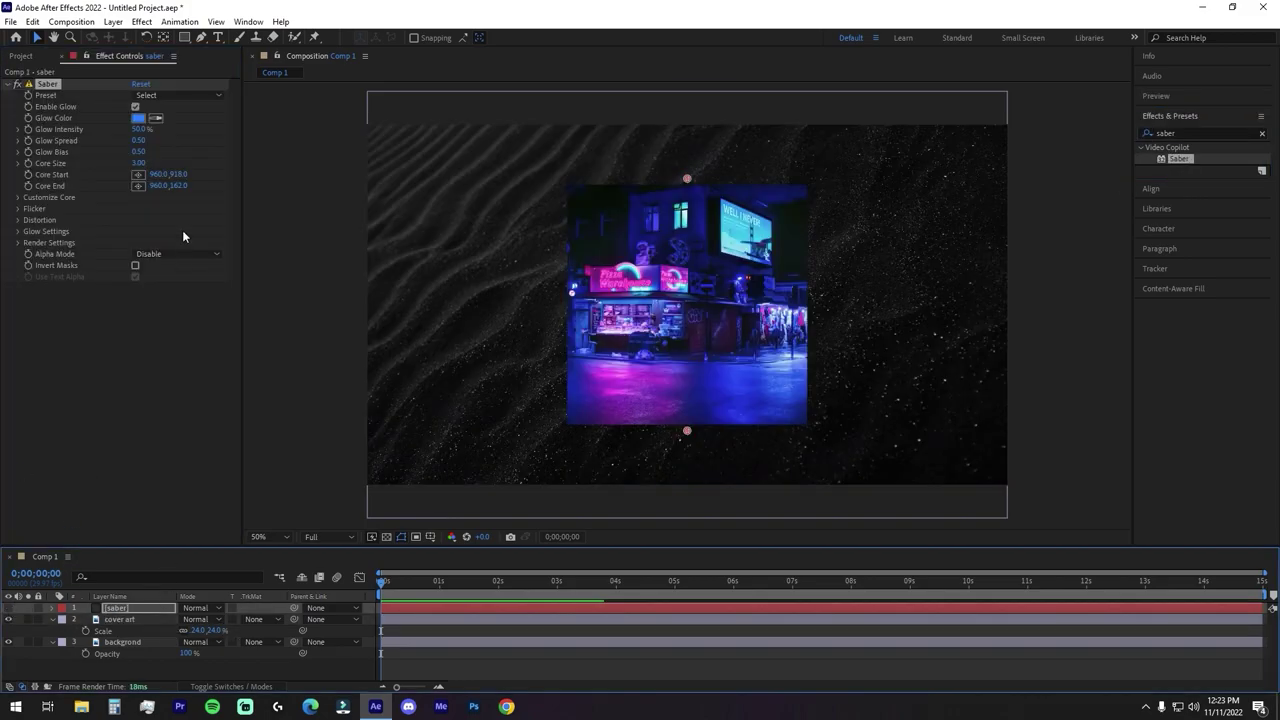
Draw a rectangular mask around the cover art on the saber layer and unhide it
{"action": "left_click", "coordinate": [185, 38]}
{"action": "mouse_move", "coordinate": [566, 184]}
{"action": "left_mouse_down"}
{"action": "mouse_move", "coordinate": [801, 419]}
{"action": "mouse_move", "coordinate": [780, 421]}
{"action": "left_mouse_up"}
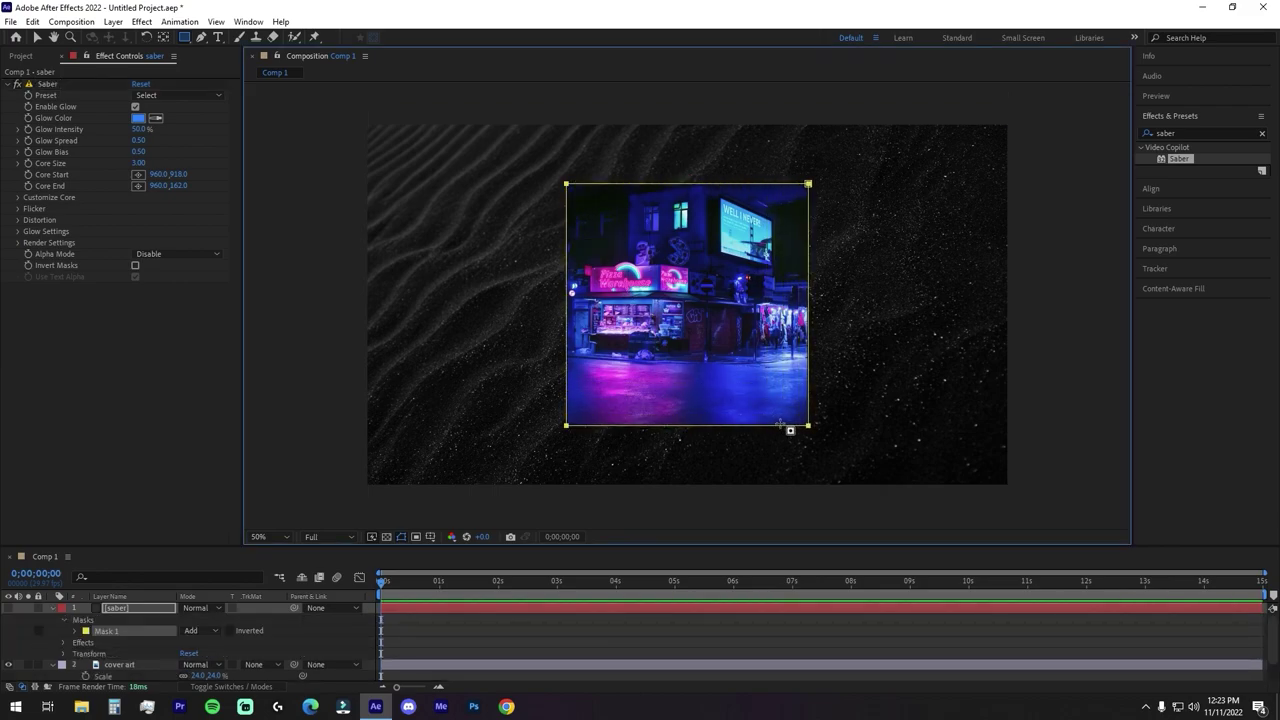
{"action": "left_click", "coordinate": [1155, 189]}
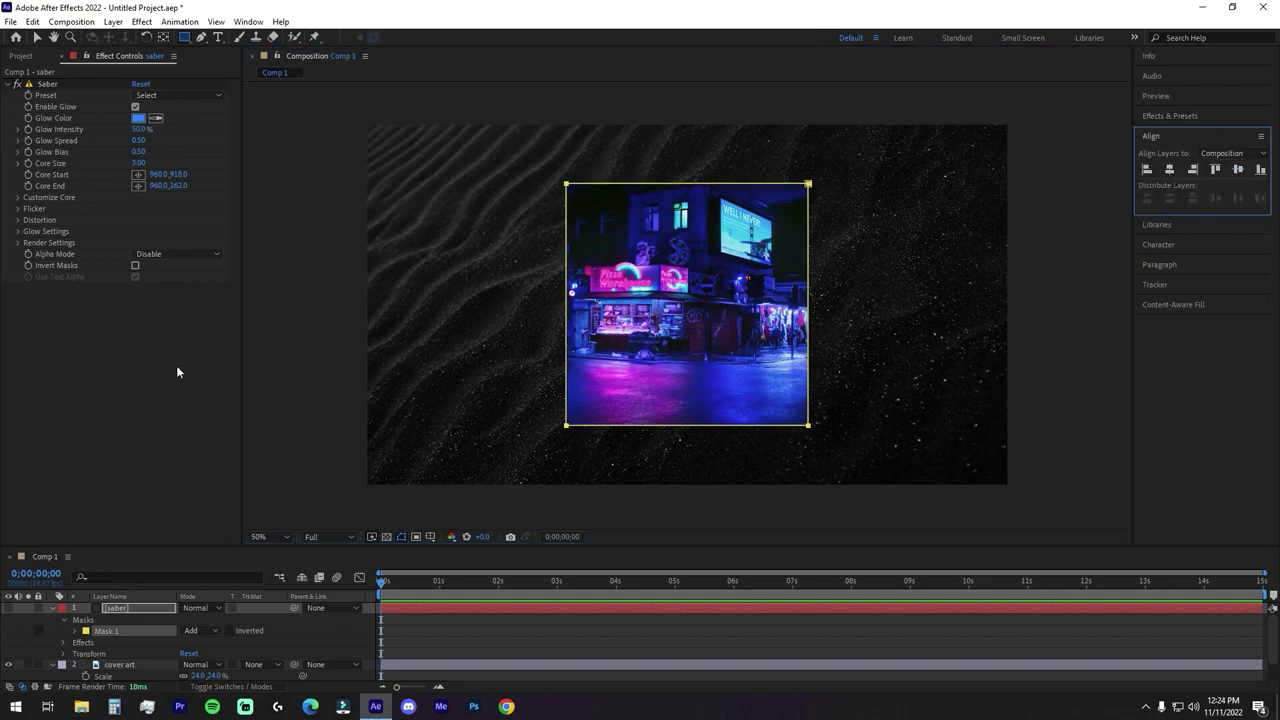
{"action": "left_click", "coordinate": [90, 341]}
{"action": "left_click", "coordinate": [148, 85]}
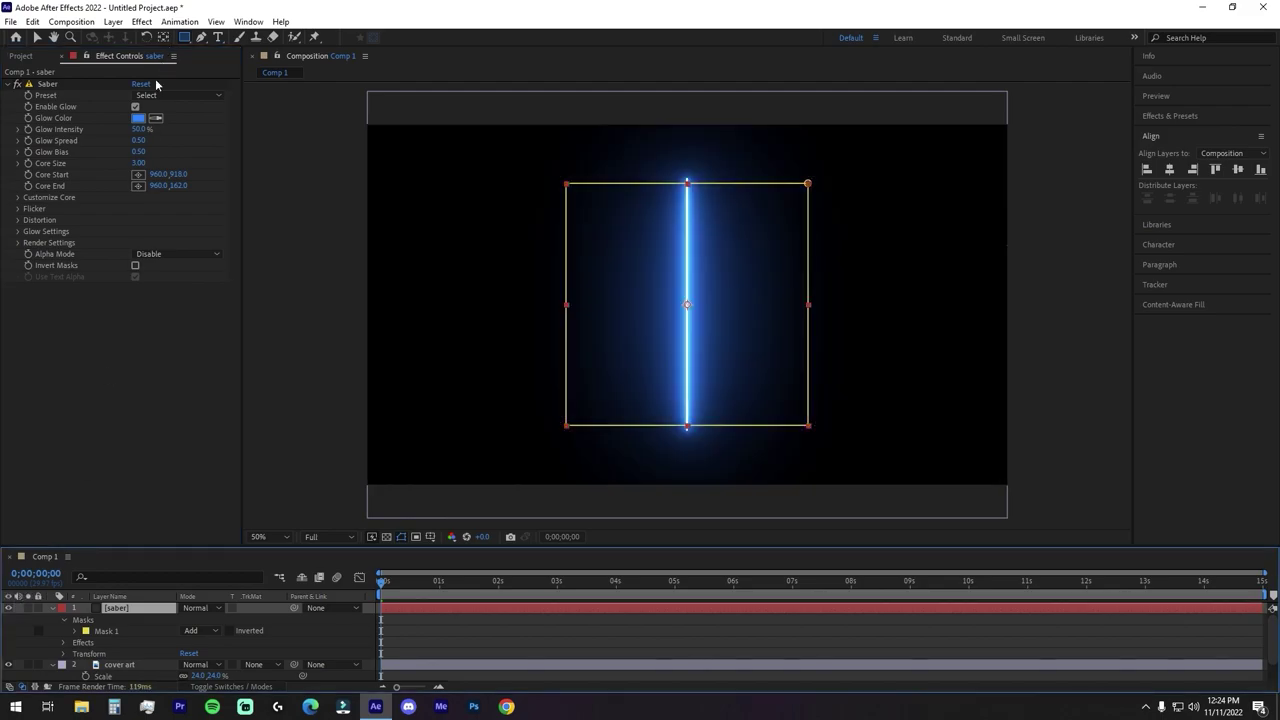
Set Saber's Core Type to Layer Masks, compositing to Transparent, Glow Bias 0.01, Core Size 2
{"action": "left_click", "coordinate": [62, 230]}
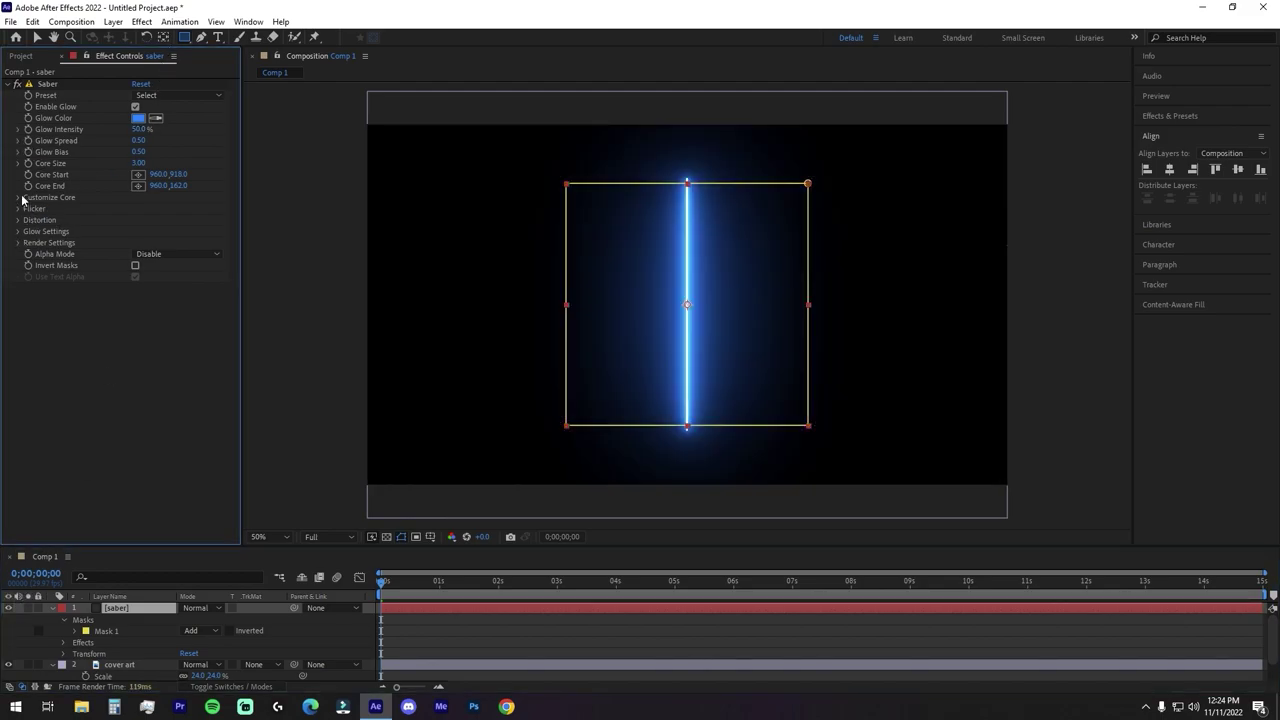
{"action": "left_click", "coordinate": [143, 200]}
{"action": "left_click", "coordinate": [176, 209]}
{"action": "left_click", "coordinate": [188, 237]}
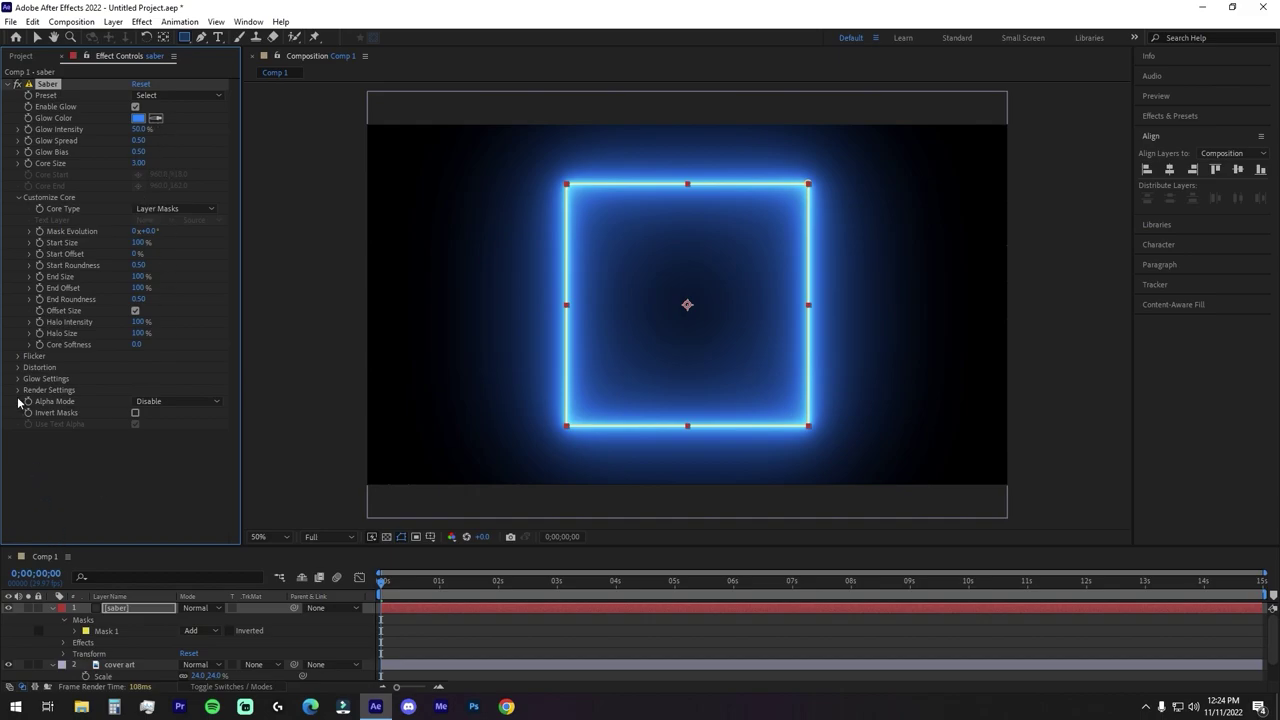
{"action": "left_click", "coordinate": [175, 503]}
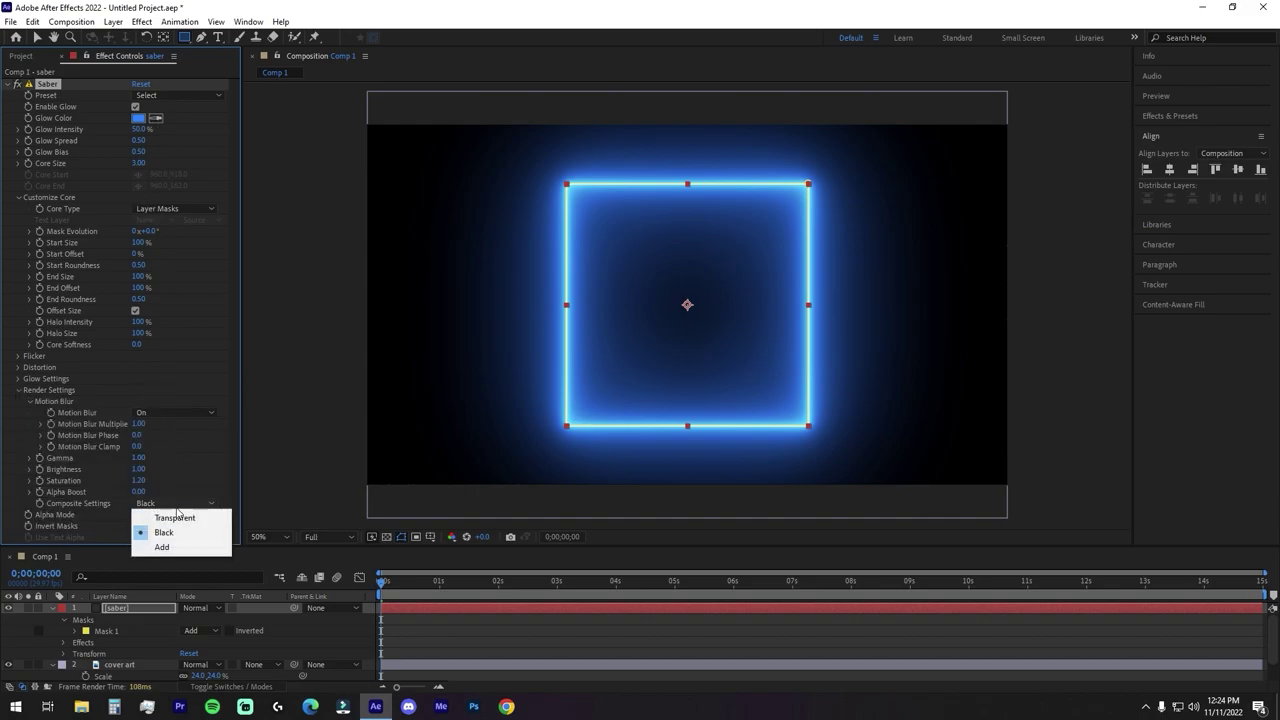
{"action": "left_click", "coordinate": [181, 505]}
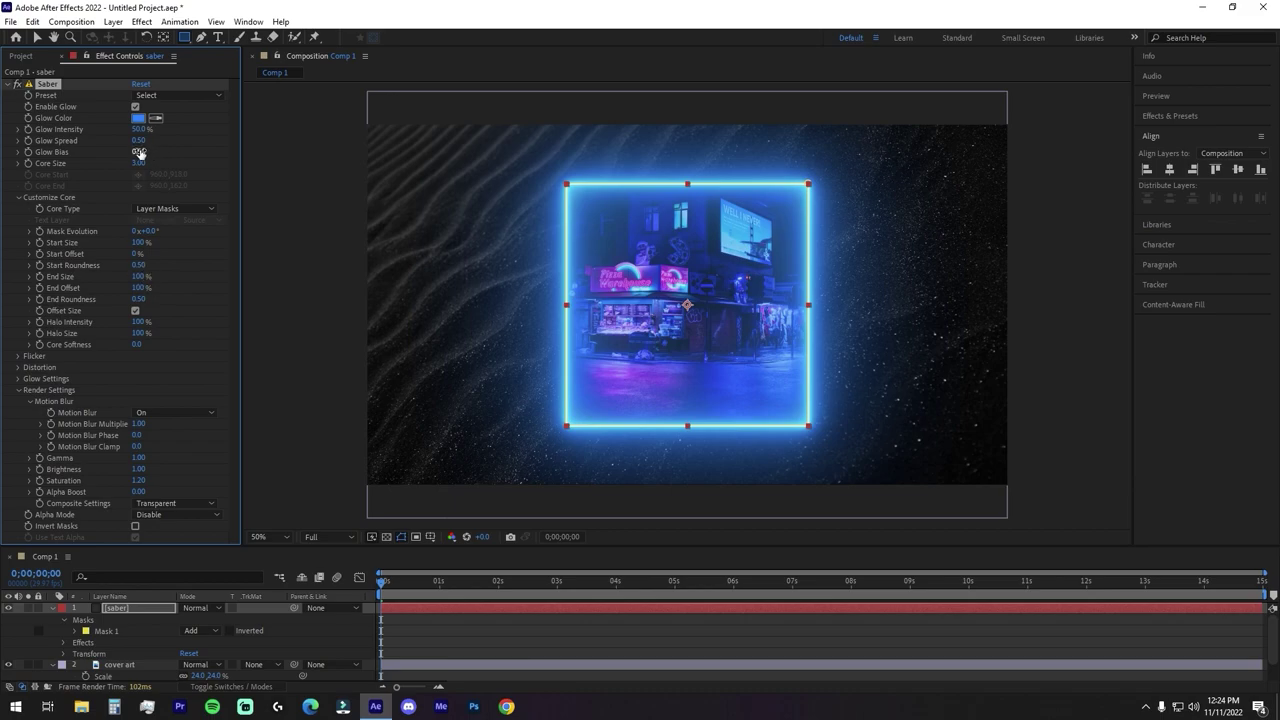
{"action": "left_click_drag", "start_coordinate": [138, 151], "coordinate": [113, 148]}
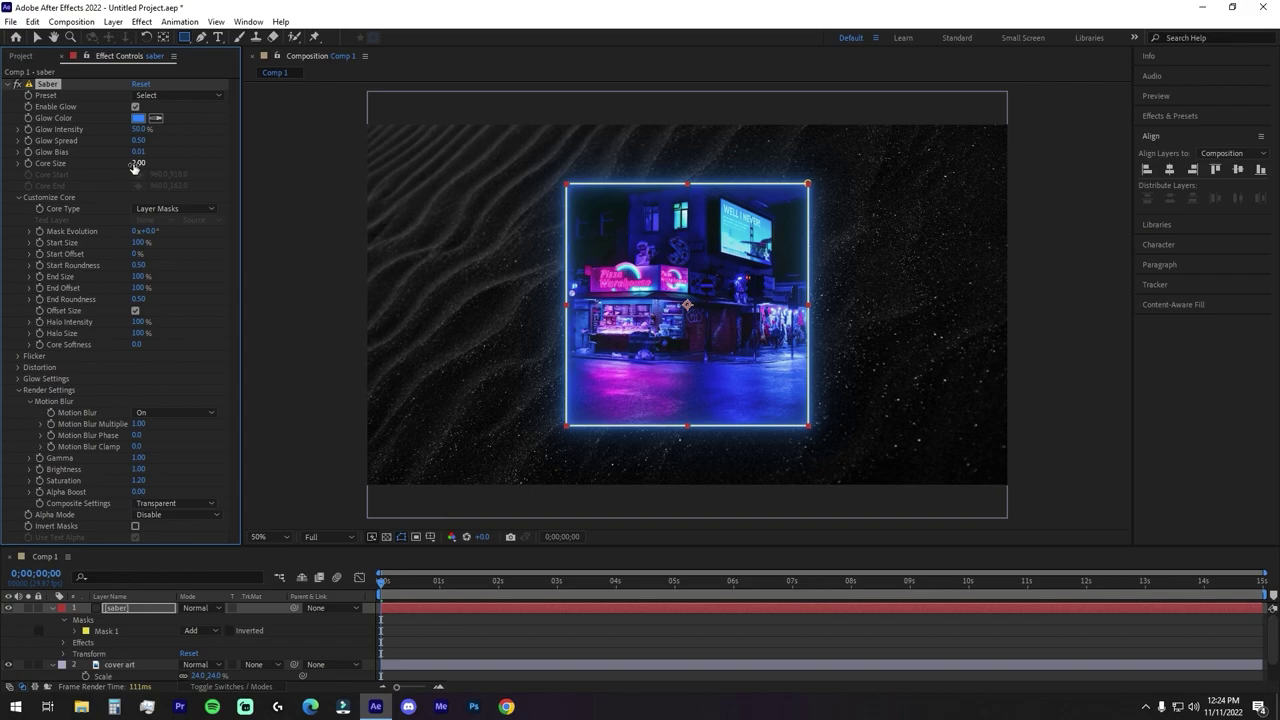
{"action": "left_click", "coordinate": [200, 285]}
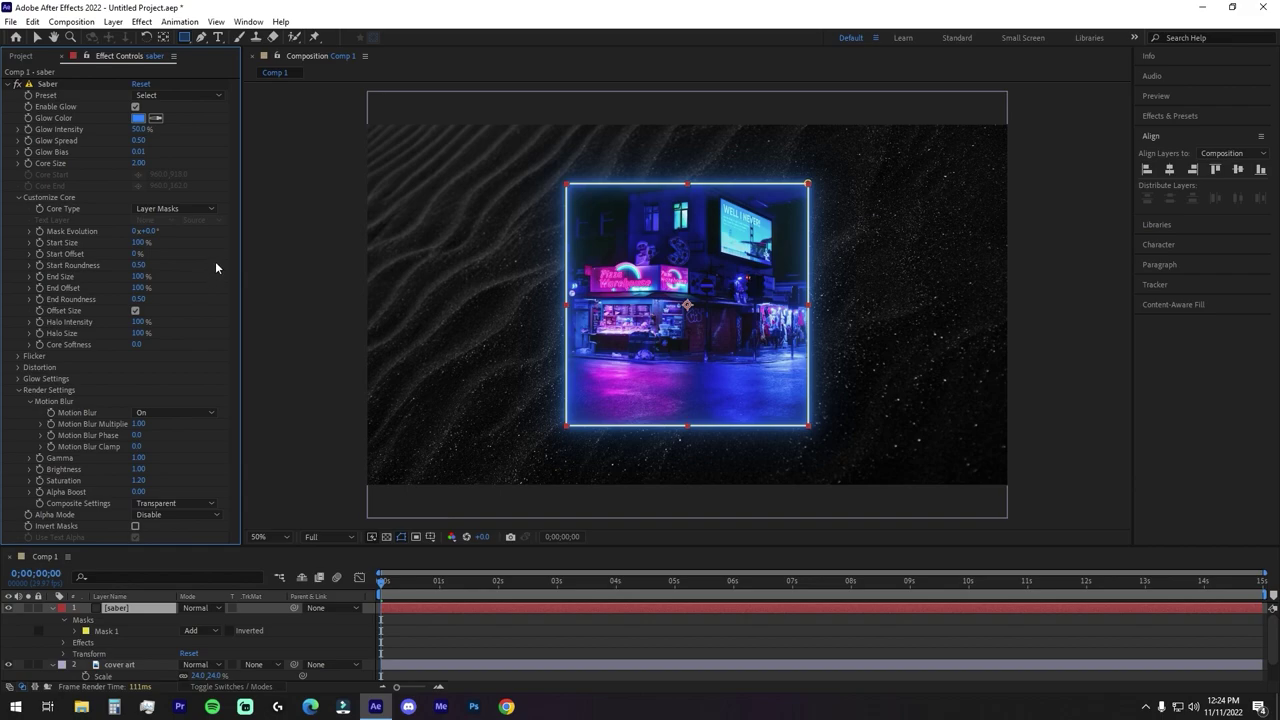
Enter 25% for Saber's Start Offset and 12% for End Offset
{"action": "left_click", "coordinate": [135, 254]}
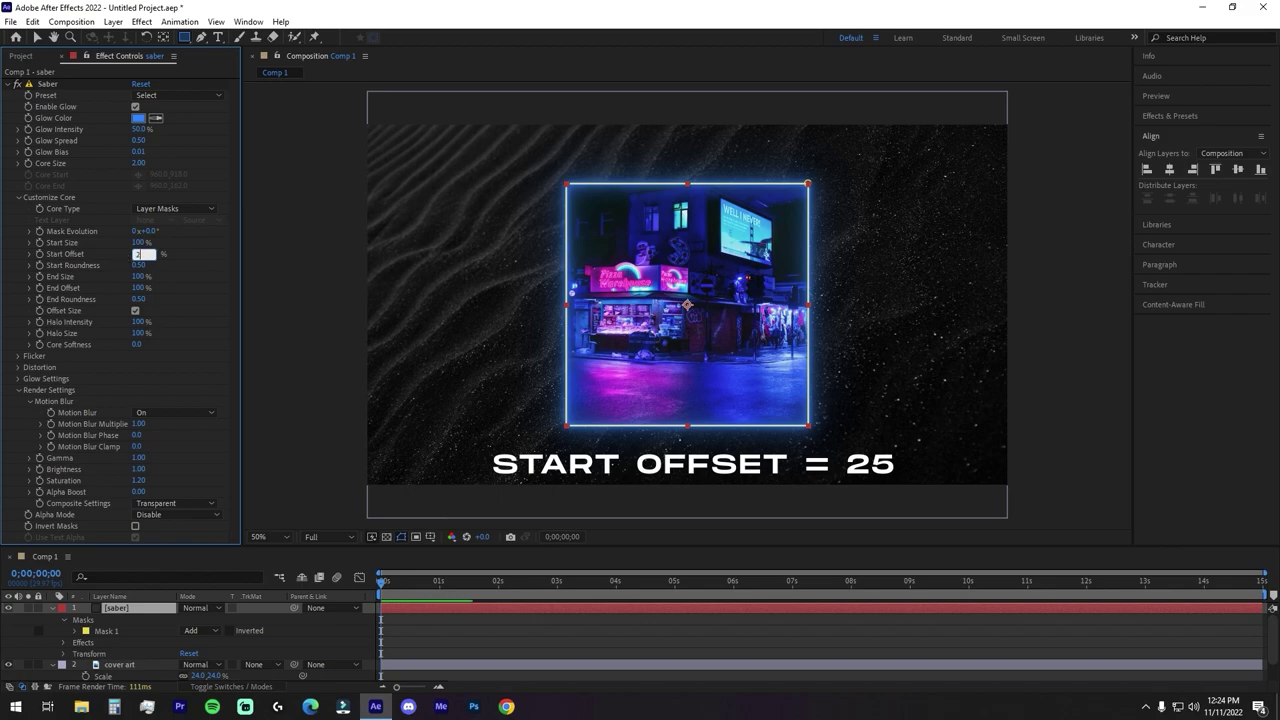
{"action": "key", "text": "Return"}
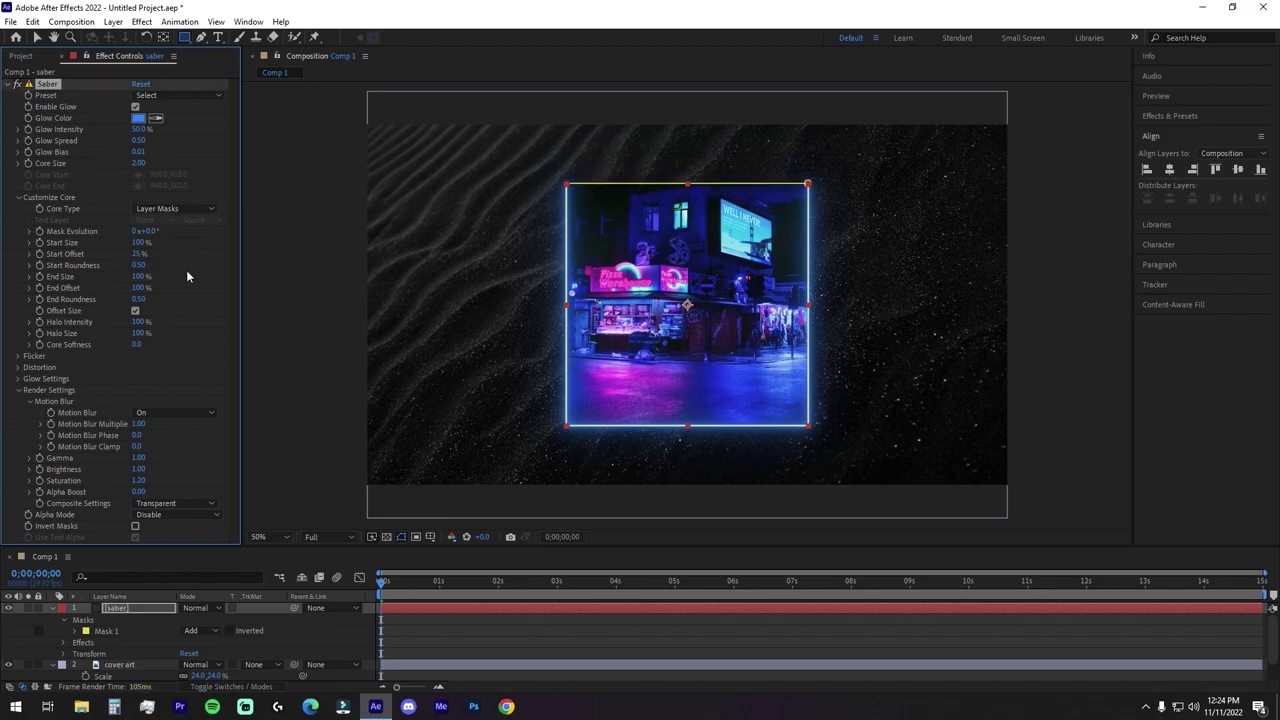
{"action": "left_click", "coordinate": [137, 287]}
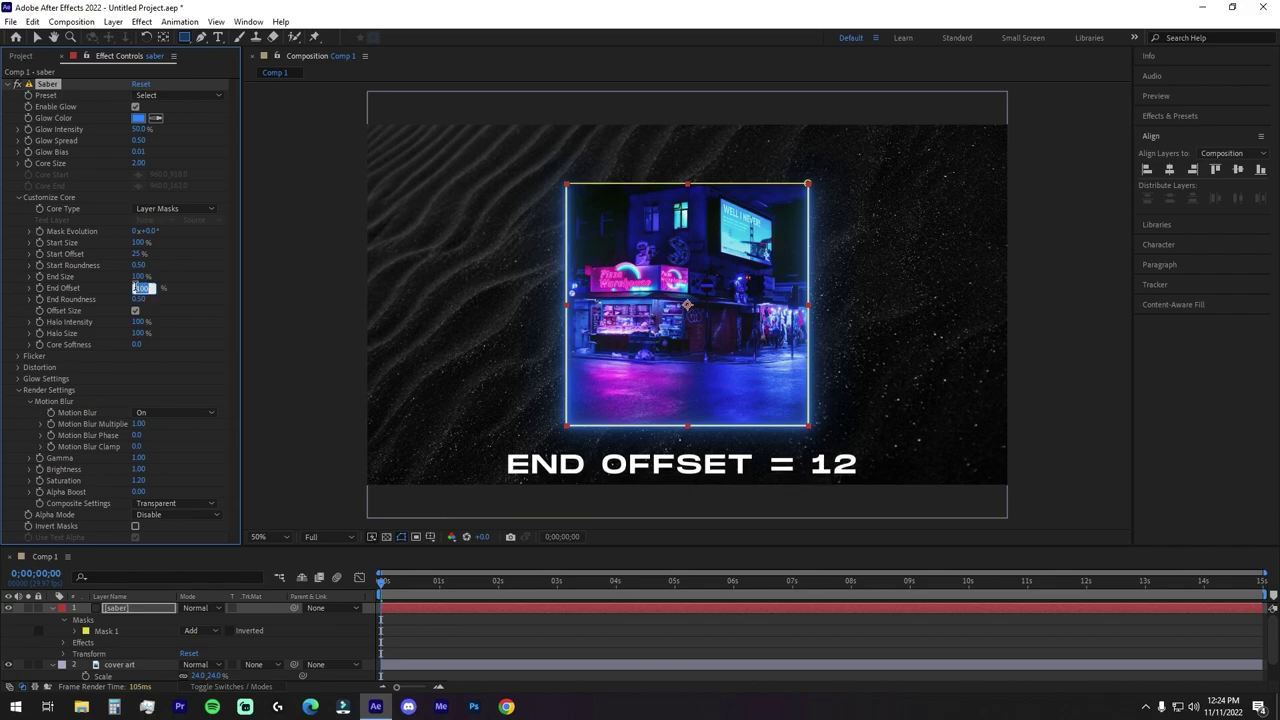
{"action": "type", "text": "12"}
{"action": "key", "text": "Return"}
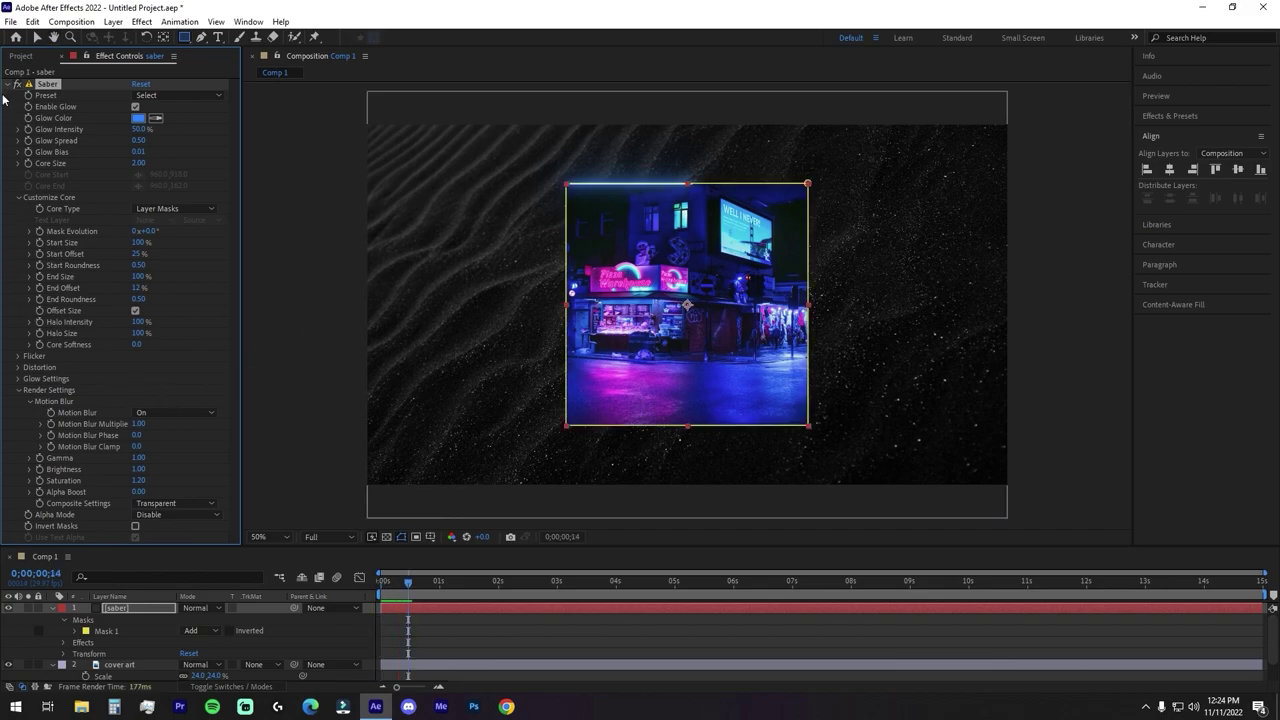
Give Mask Evolution the expression time*100 and scrub the timeline to watch the trail move
{"action": "left_click", "coordinate": [40, 232], "text": "alt"}
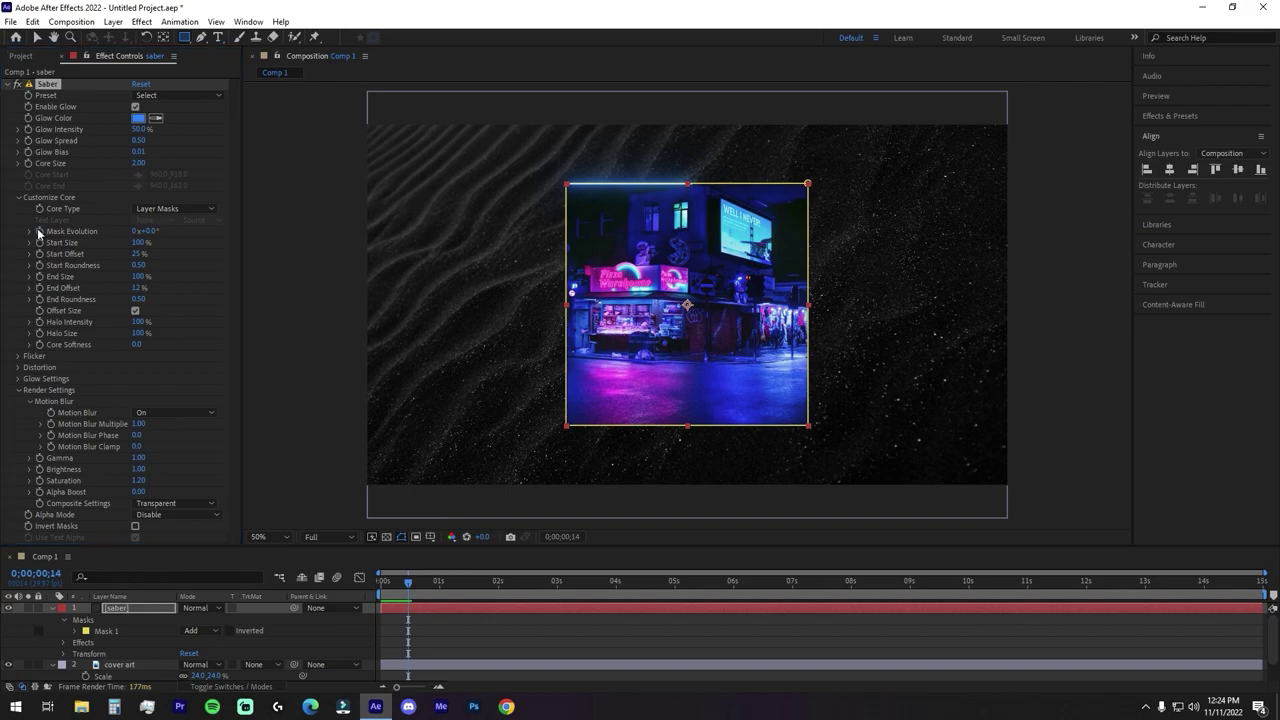
{"action": "type", "text": "time*"}
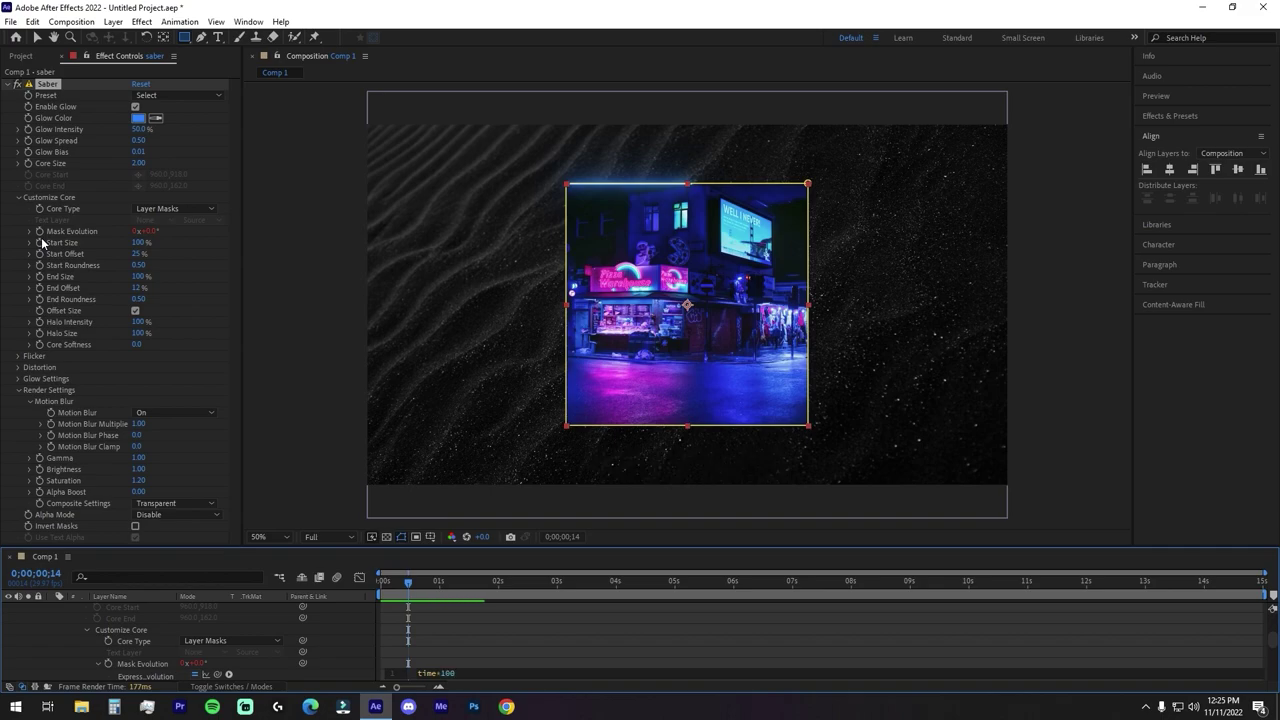
{"action": "left_click", "coordinate": [351, 642]}
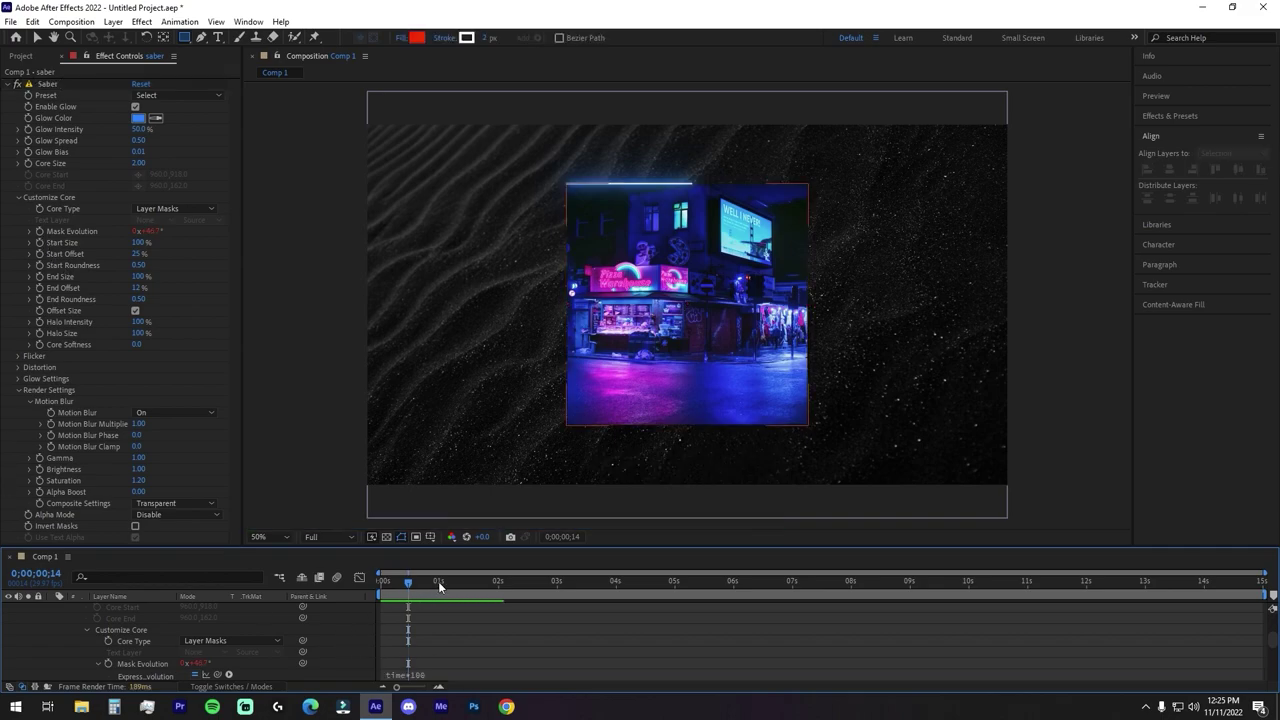
{"action": "mouse_move", "coordinate": [438, 581]}
{"action": "left_mouse_down"}
{"action": "mouse_move", "coordinate": [604, 584]}
{"action": "mouse_move", "coordinate": [587, 578]}
{"action": "left_mouse_up"}
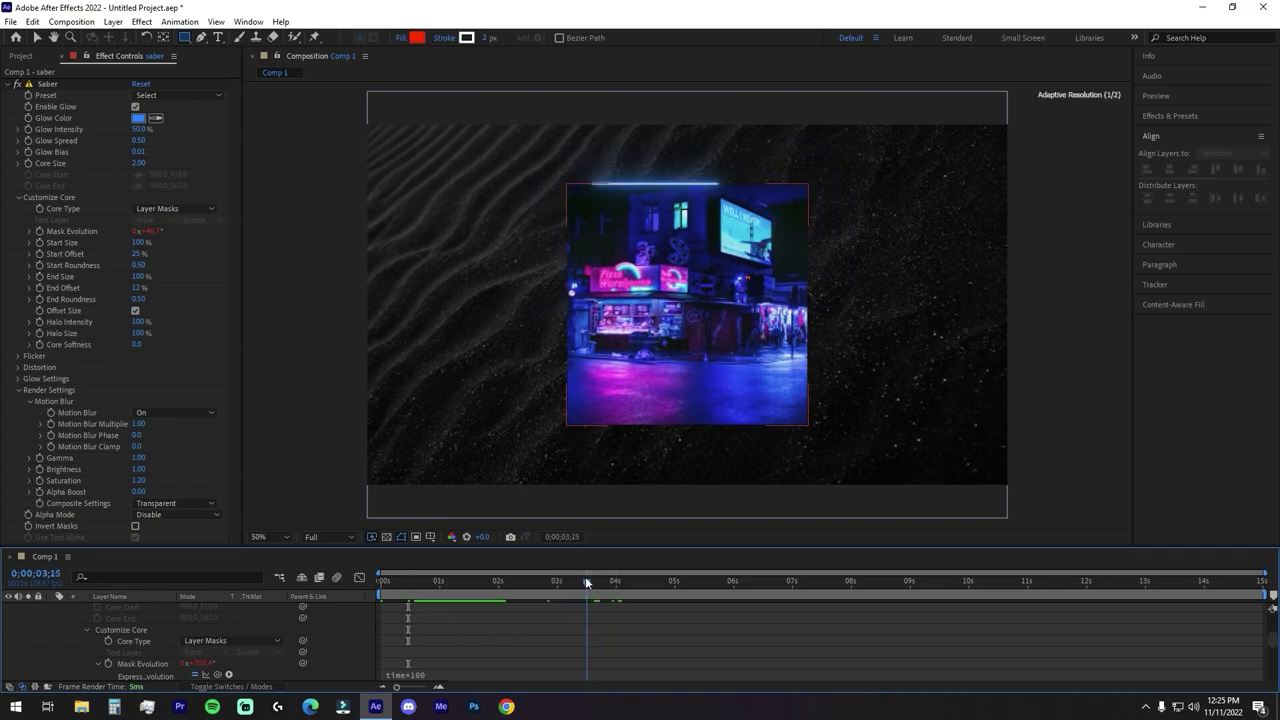
{"action": "left_click", "coordinate": [8, 85]}
Apply a Mirror effect to the saber layer with Reflection Center 960,540
{"action": "left_click", "coordinate": [1170, 116]}
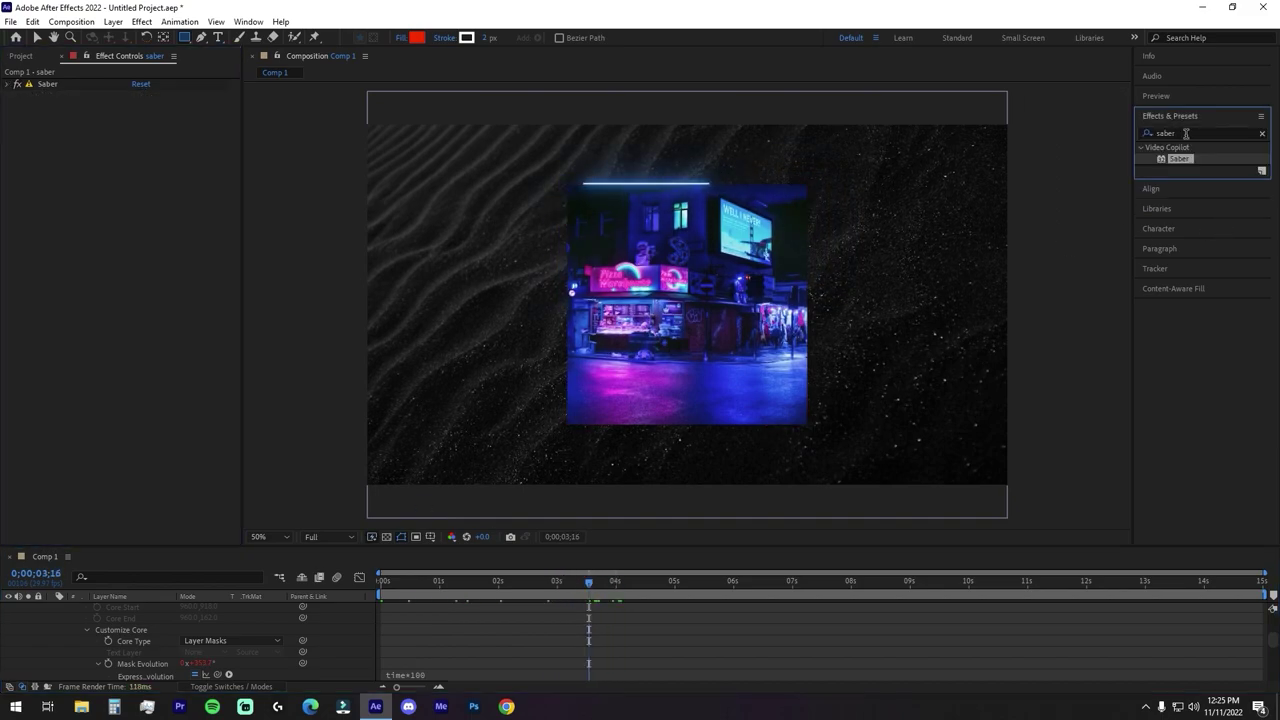
{"action": "left_click", "coordinate": [1190, 133]}
{"action": "type", "text": "mirror"}
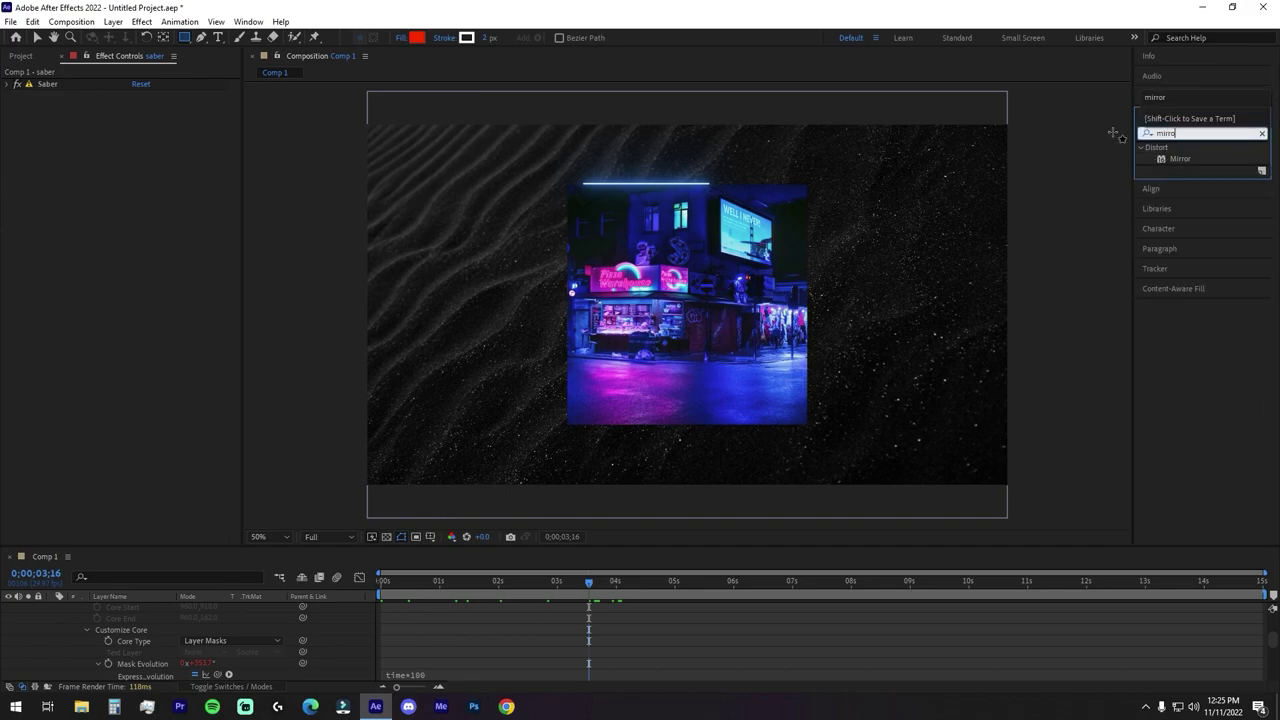
{"action": "double_click", "coordinate": [1180, 158]}
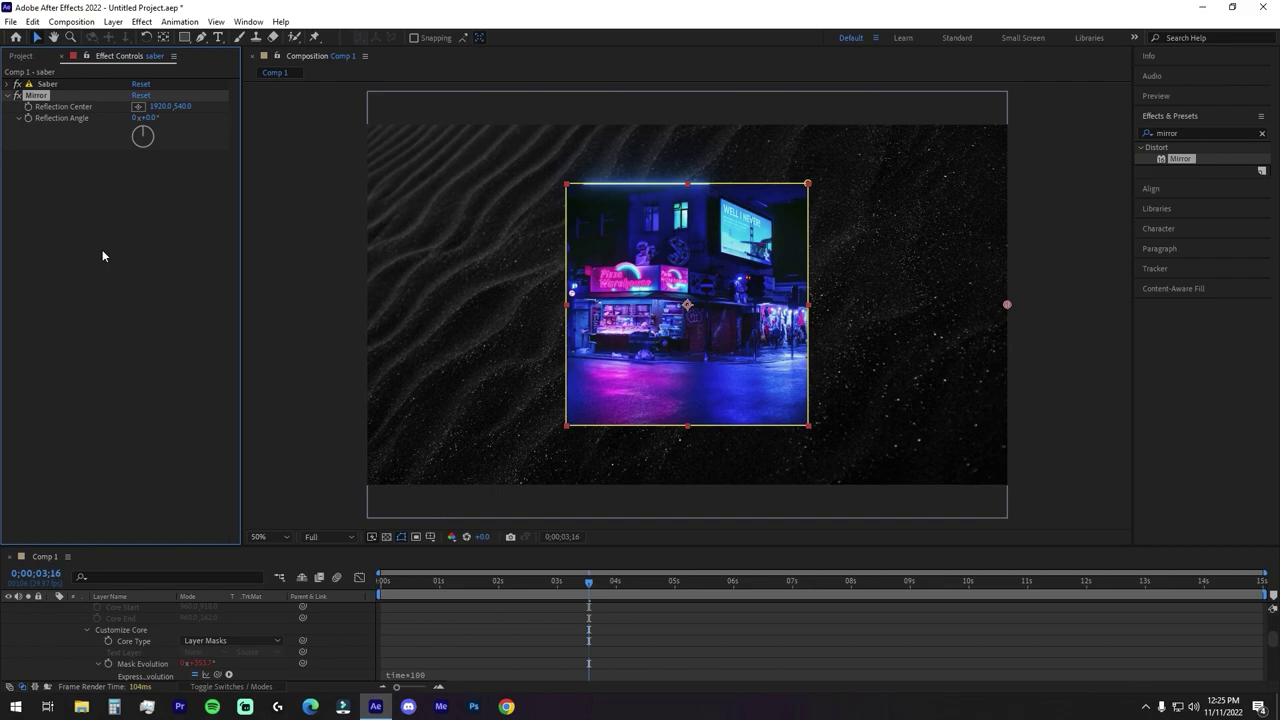
{"action": "left_click", "coordinate": [161, 106]}
{"action": "type", "text": "960"}
{"action": "key", "text": "Return"}
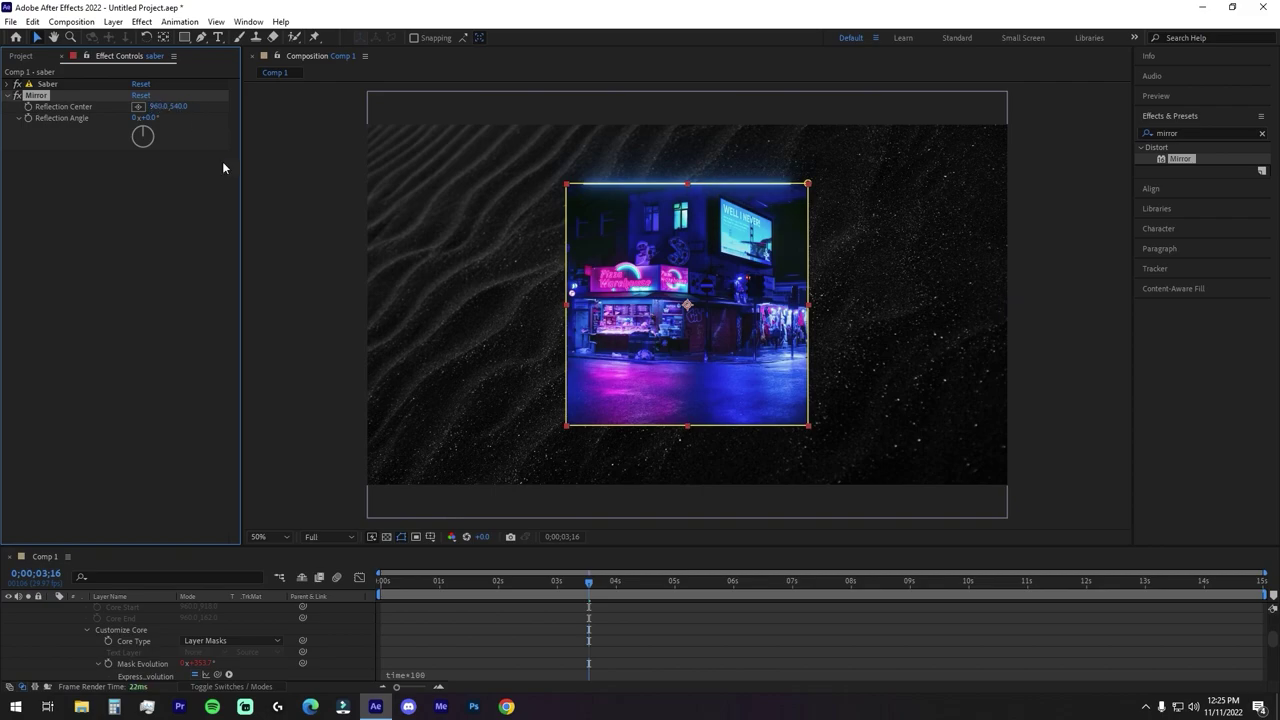
Preview the mirrored trail near four seconds and enlarge the timeline to show all layers
{"action": "left_click_drag", "start_coordinate": [590, 585], "coordinate": [607, 584]}
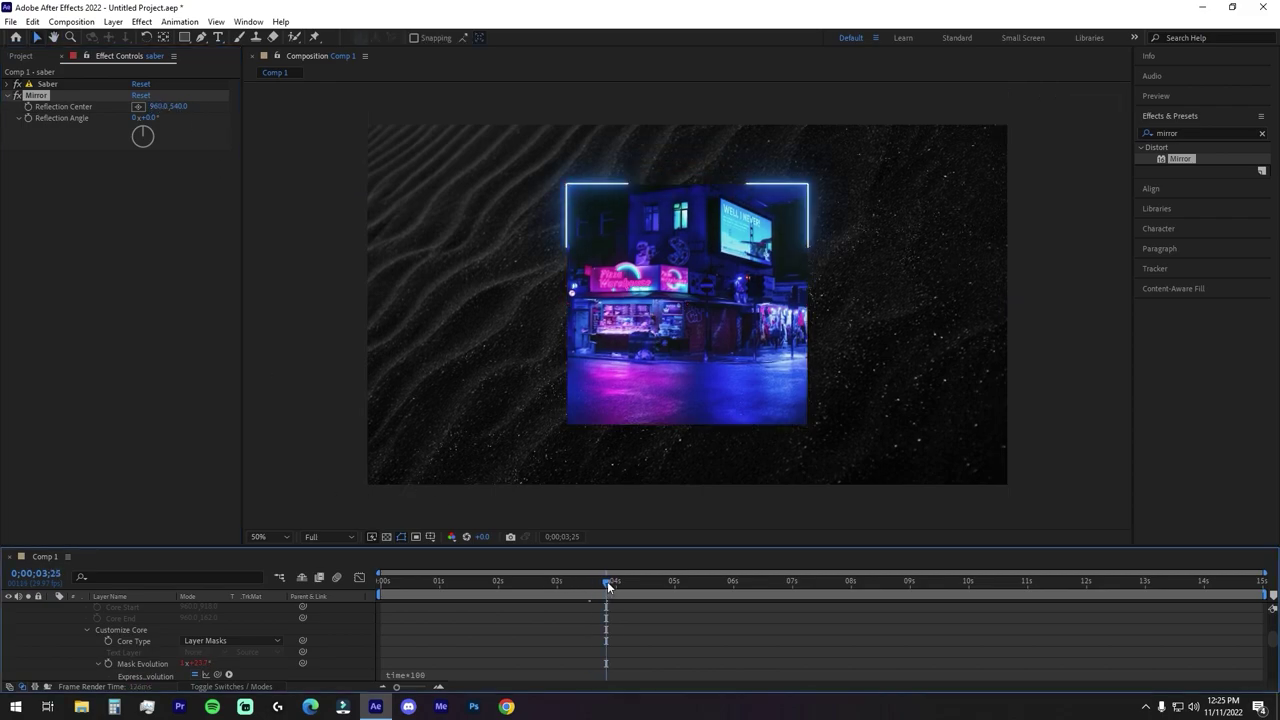
{"action": "key", "text": "space"}
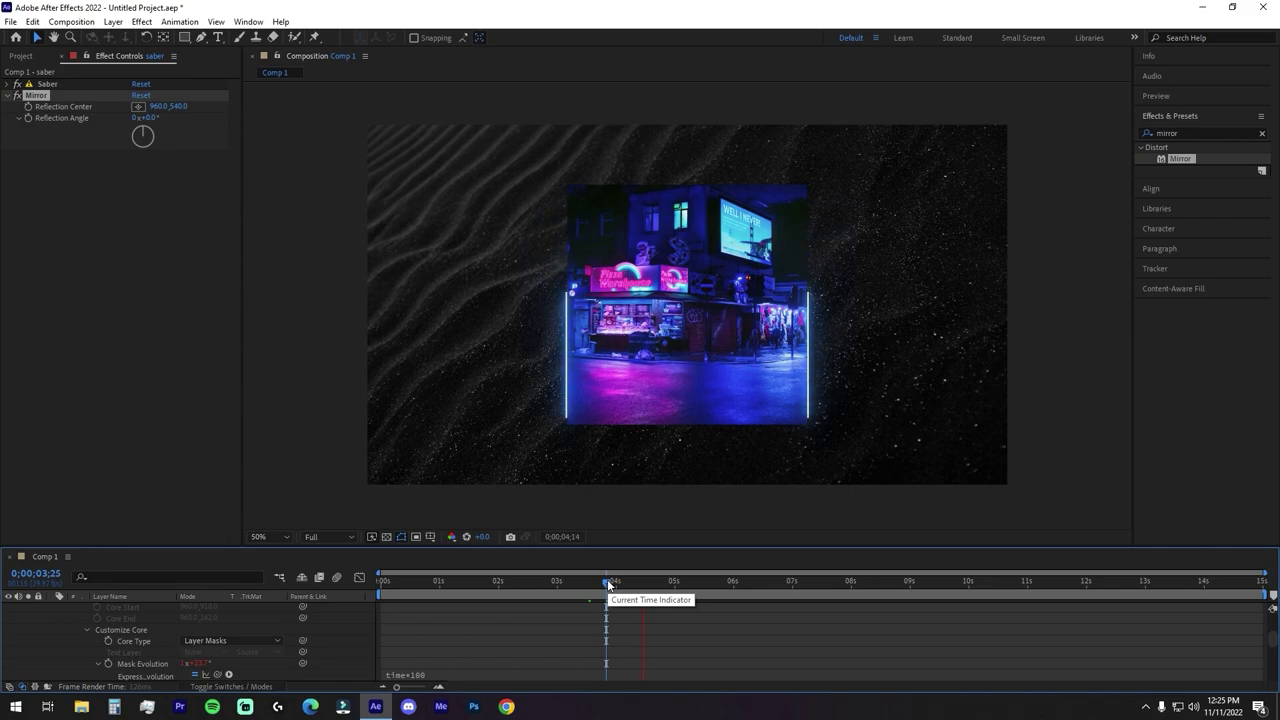
{"action": "key", "text": "space"}
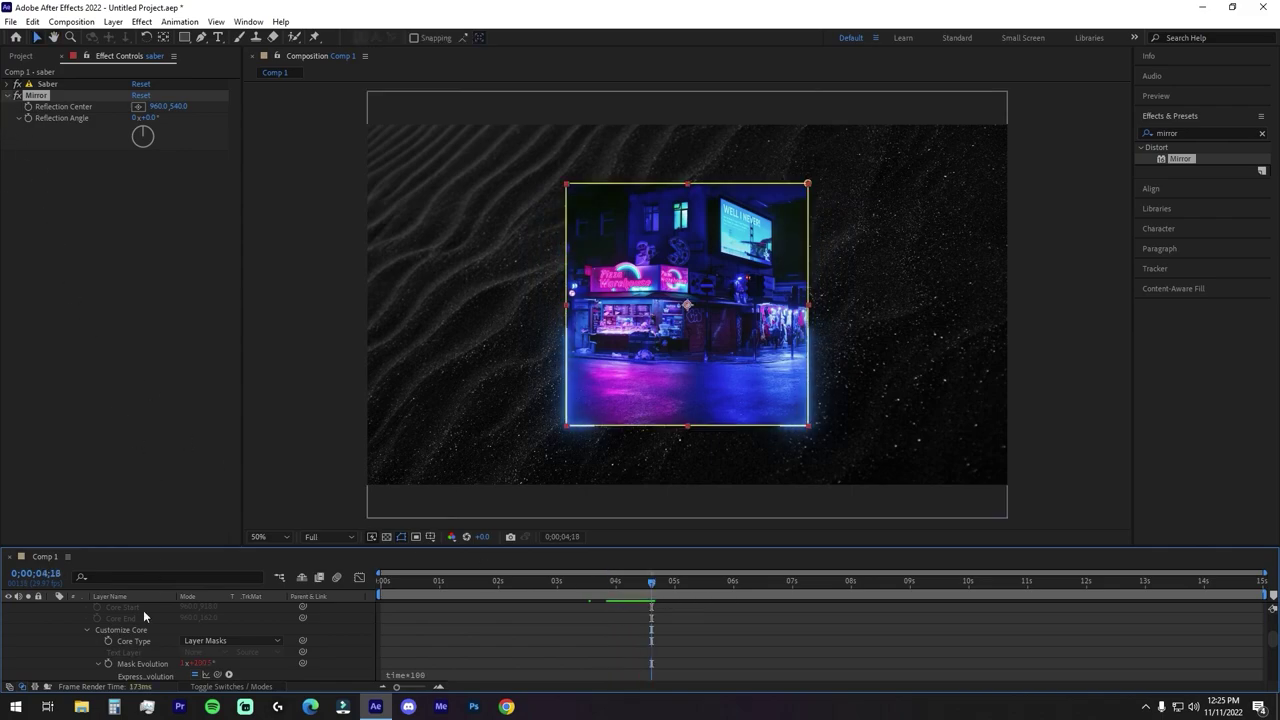
{"action": "scroll", "coordinate": [143, 616], "scroll_direction": "up", "scroll_amount": 3}
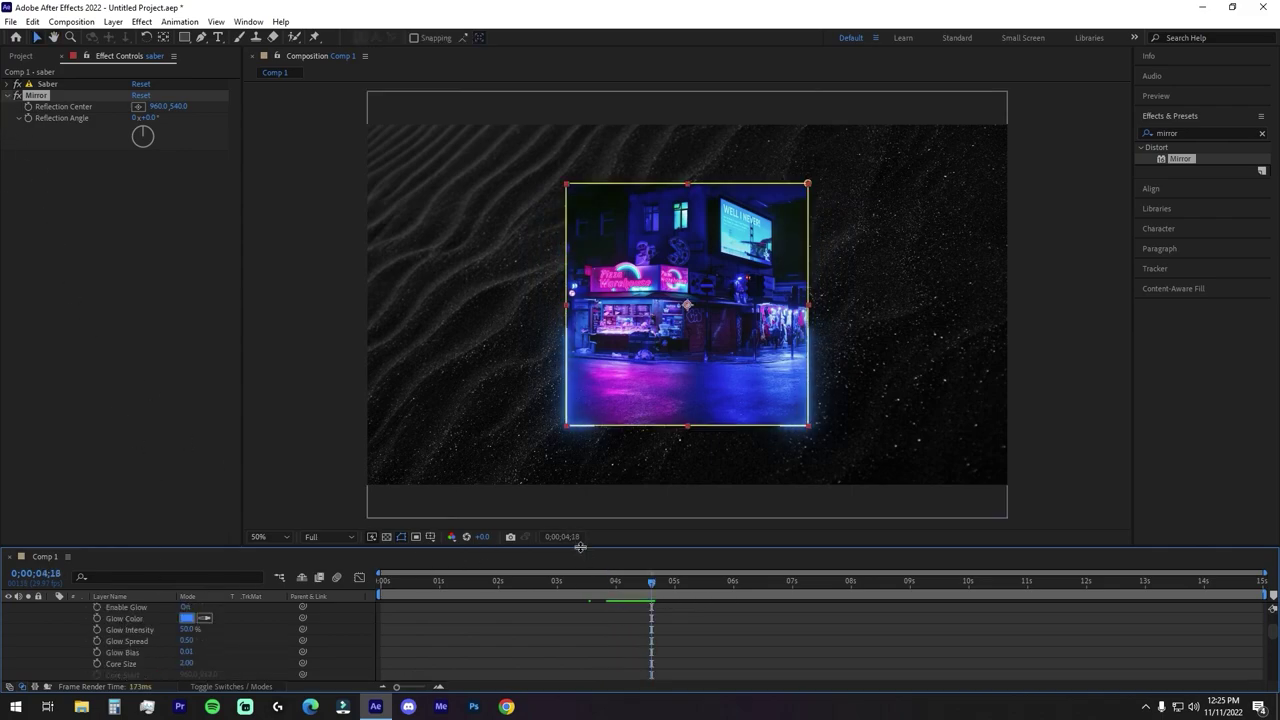
{"action": "left_click_drag", "start_coordinate": [580, 550], "coordinate": [580, 523]}
{"action": "scroll", "coordinate": [48, 600], "scroll_direction": "up", "scroll_amount": 3}
{"action": "key", "text": "ctrl+d"}
{"action": "left_click", "coordinate": [53, 580]}
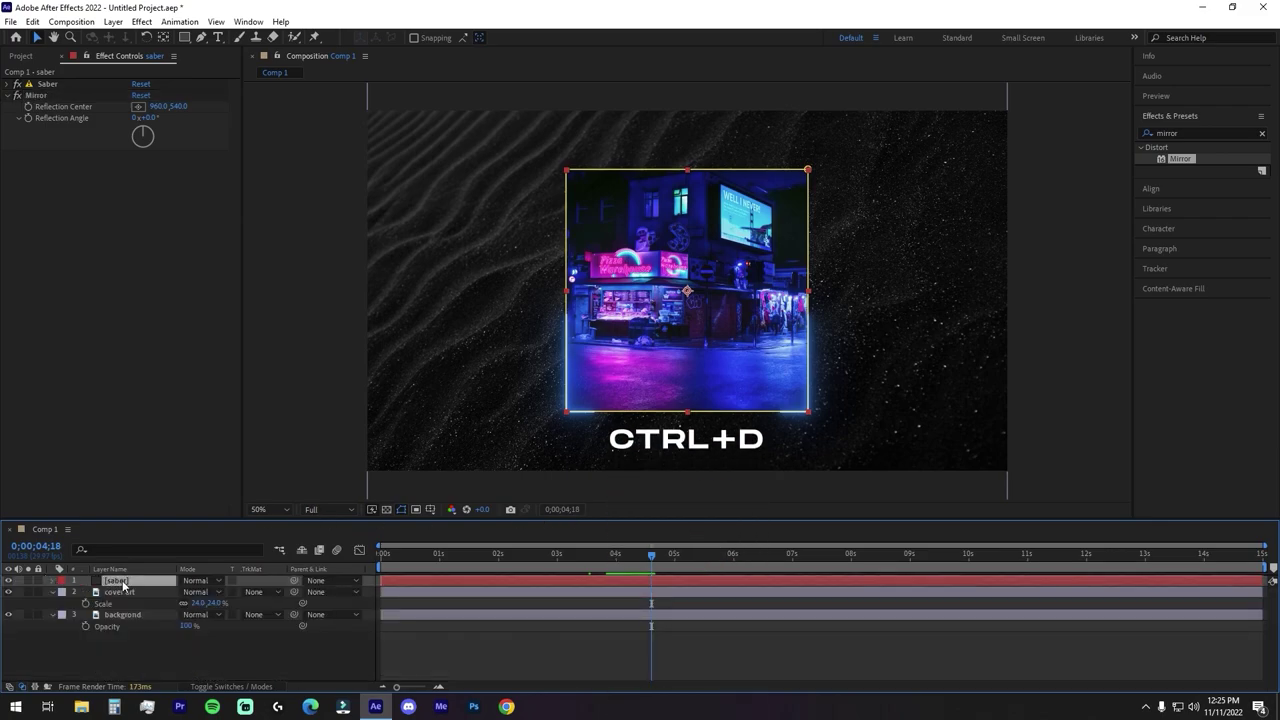
Duplicate the saber layer, flip the copy vertically, and sample the artwork's pink as its Glow Color
{"action": "key", "text": "ctrl+d"}
{"action": "right_click", "coordinate": [123, 582]}
{"action": "mouse_move", "coordinate": [198, 265]}
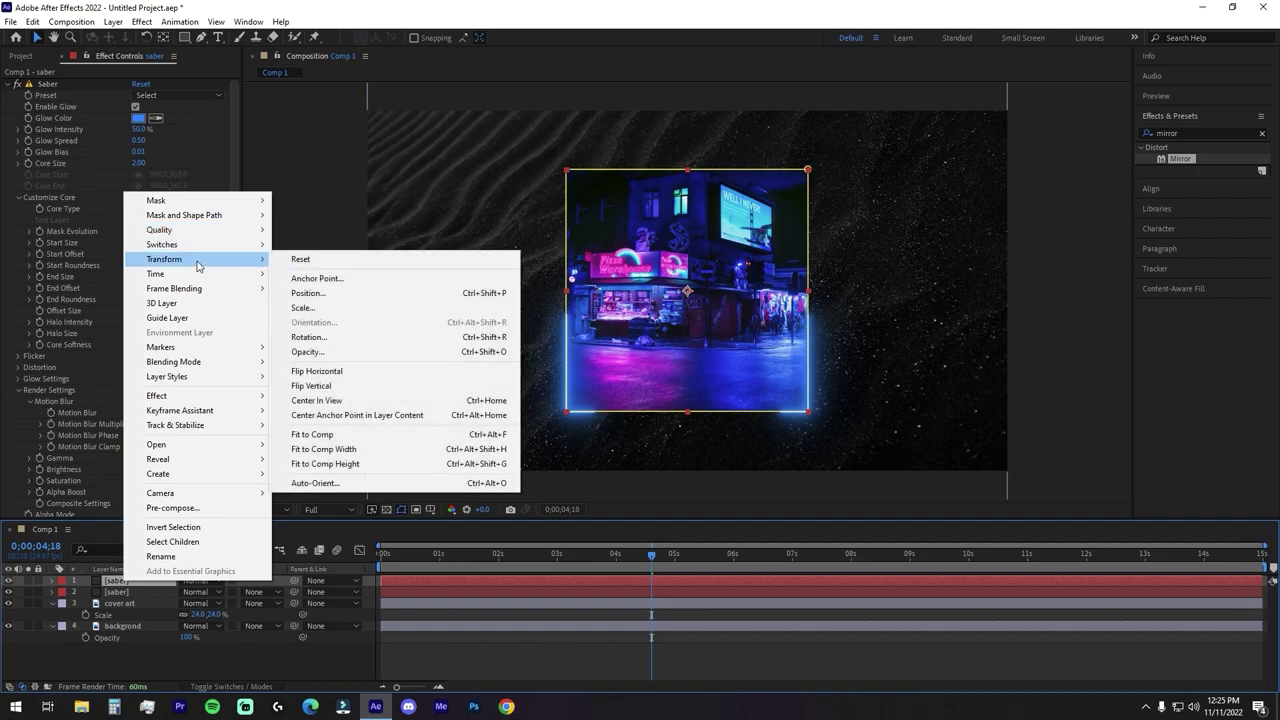
{"action": "left_click", "coordinate": [317, 389]}
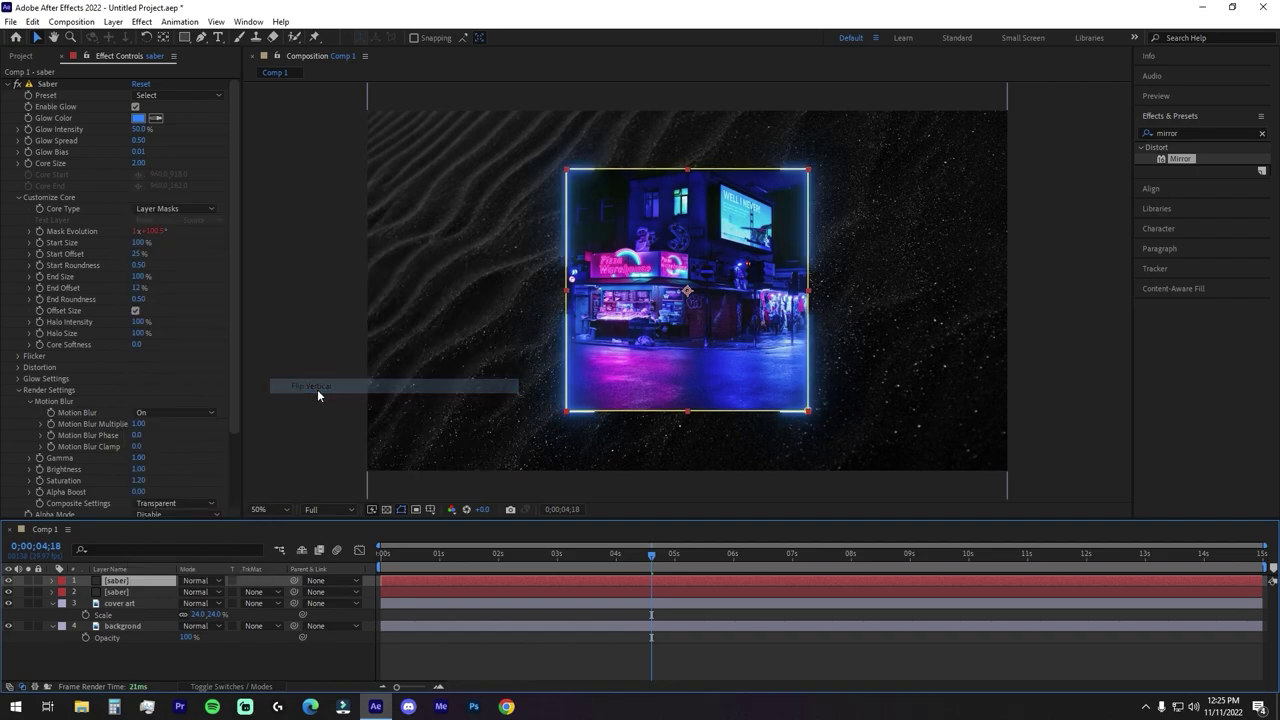
{"action": "left_click", "coordinate": [157, 117]}
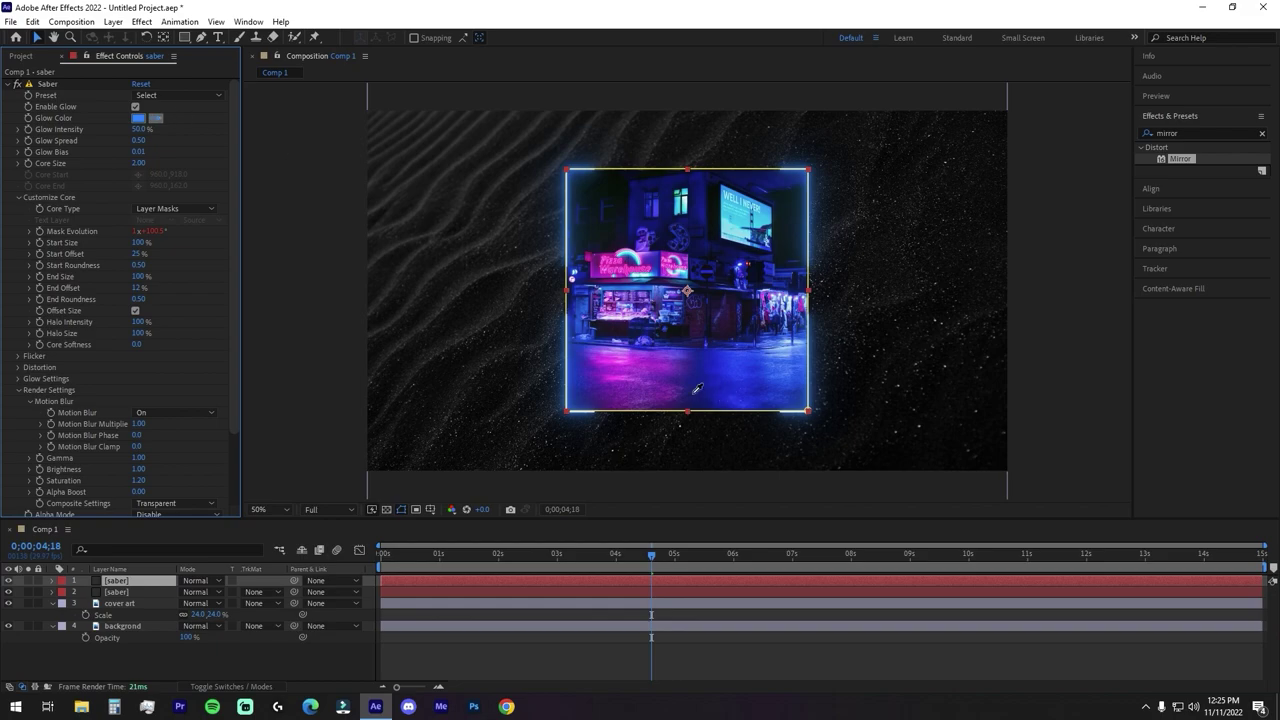
{"action": "left_click", "coordinate": [620, 369]}
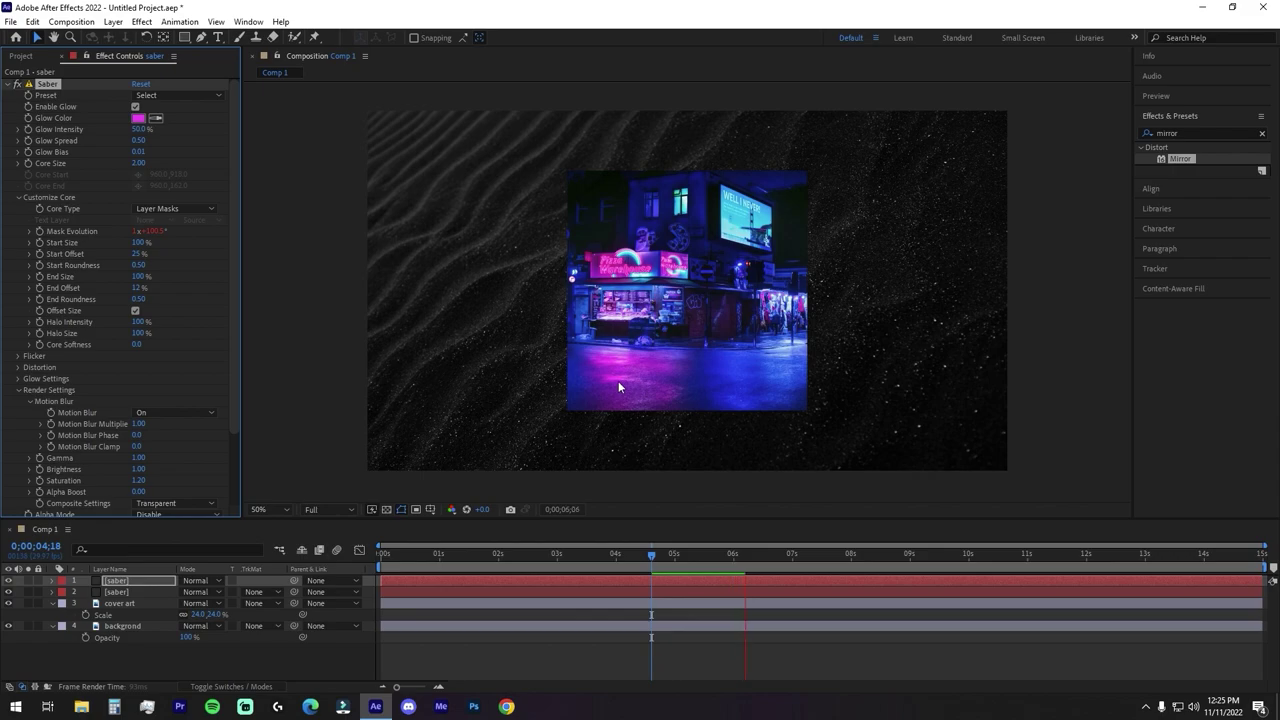
{"action": "left_click_drag", "start_coordinate": [764, 560], "coordinate": [683, 544]}
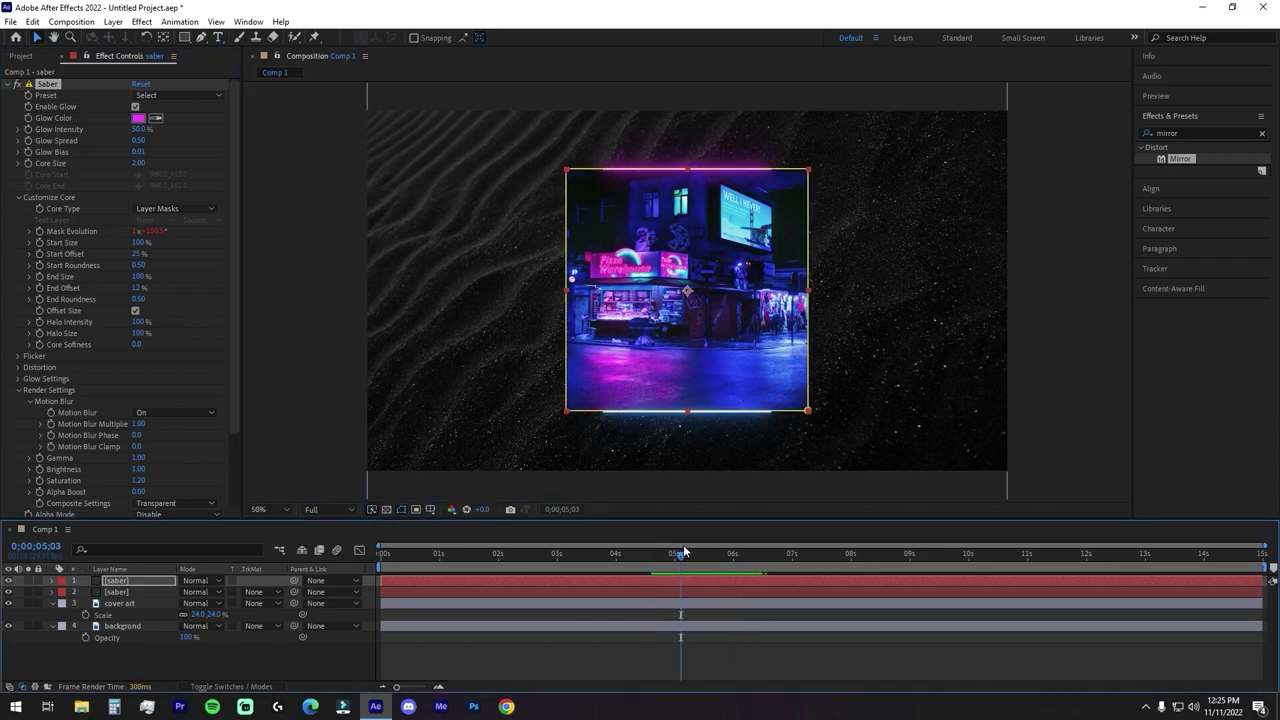
{"action": "key", "text": "space"}
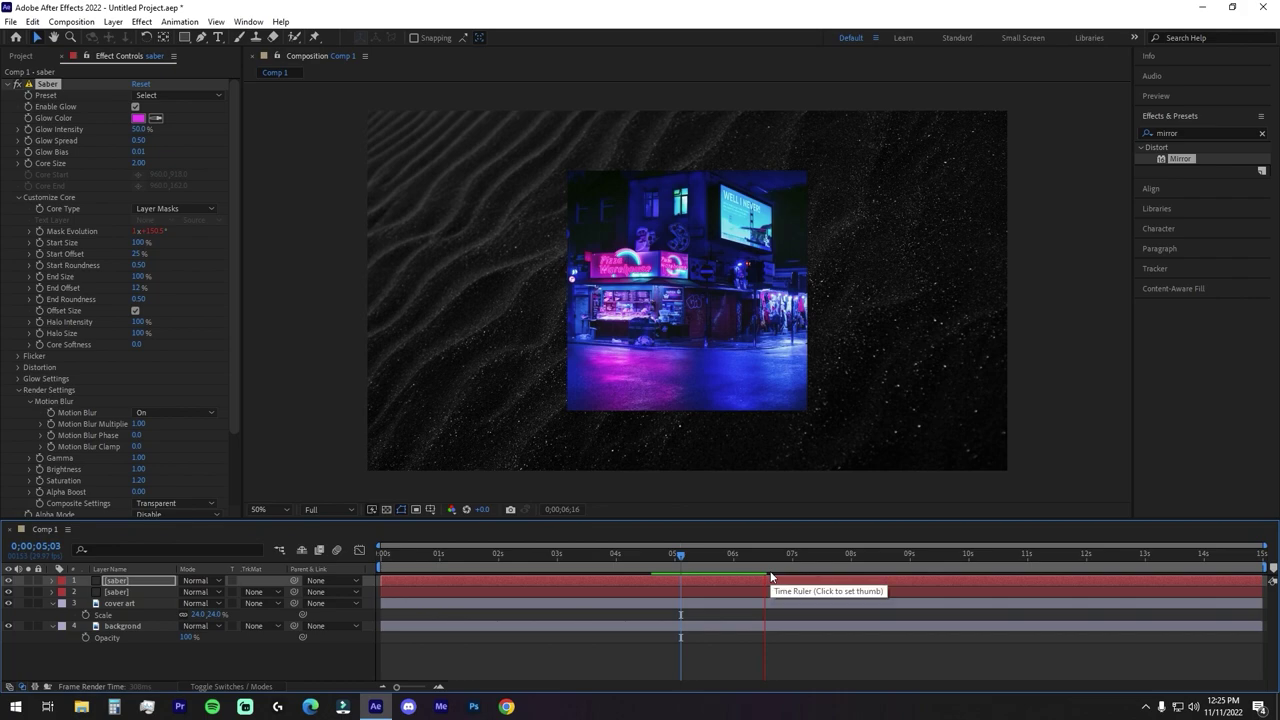
{"action": "left_click_drag", "start_coordinate": [771, 561], "coordinate": [844, 557]}
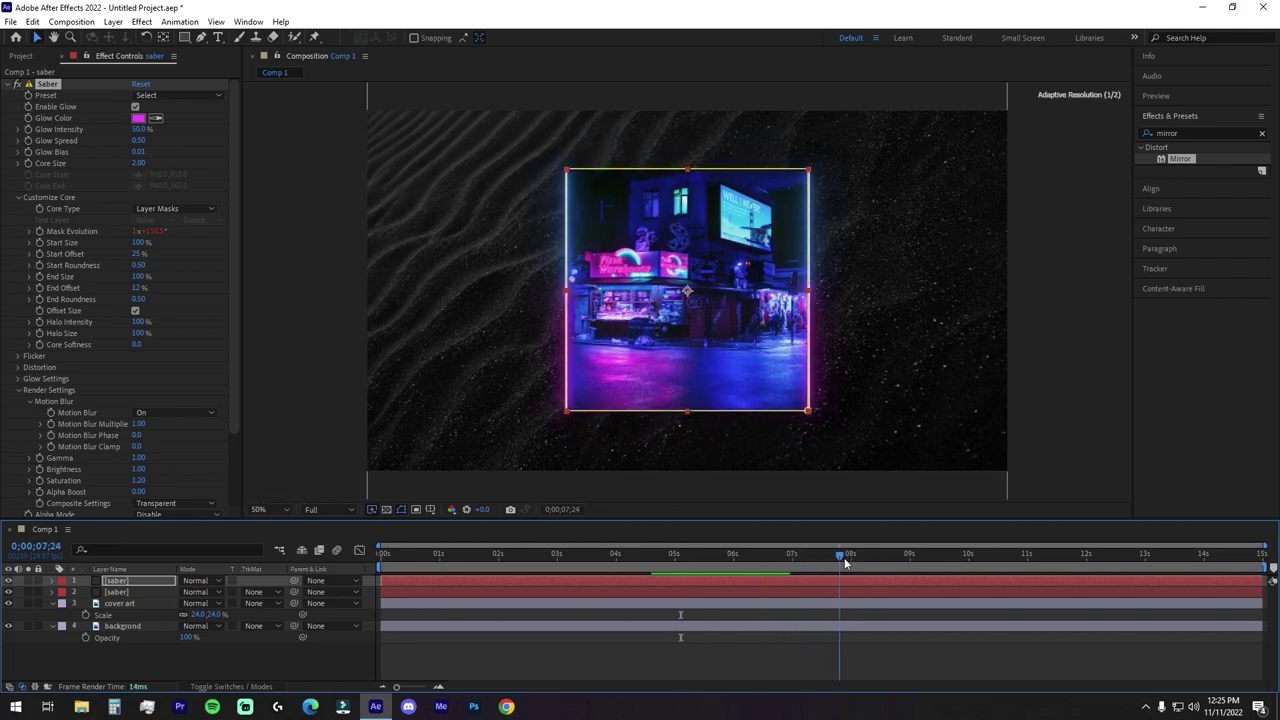